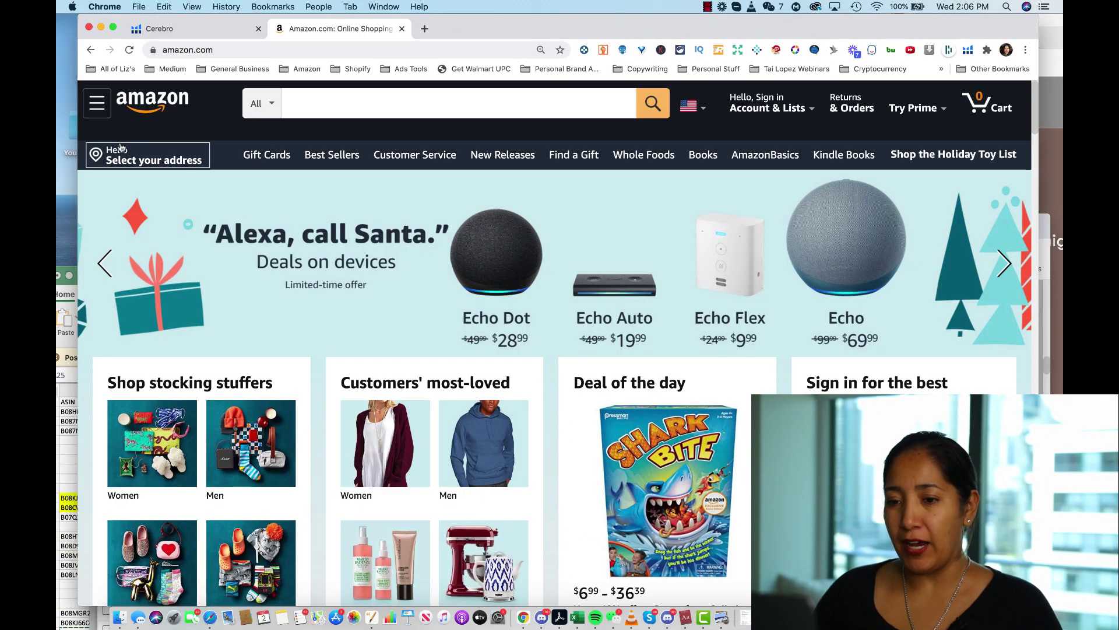
# - Widen the Chrome window slightly and put the cursor in the empty Amazon search box
pyautogui.moveTo(76, 185); pyautogui.dragTo(70, 185)
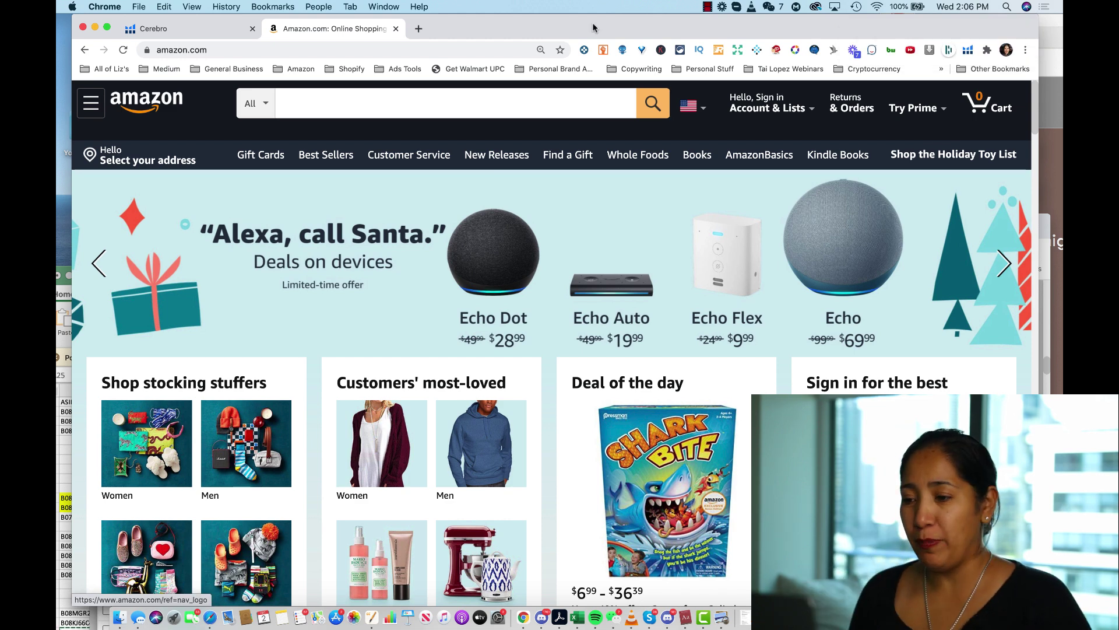
pyautogui.click(369, 106)
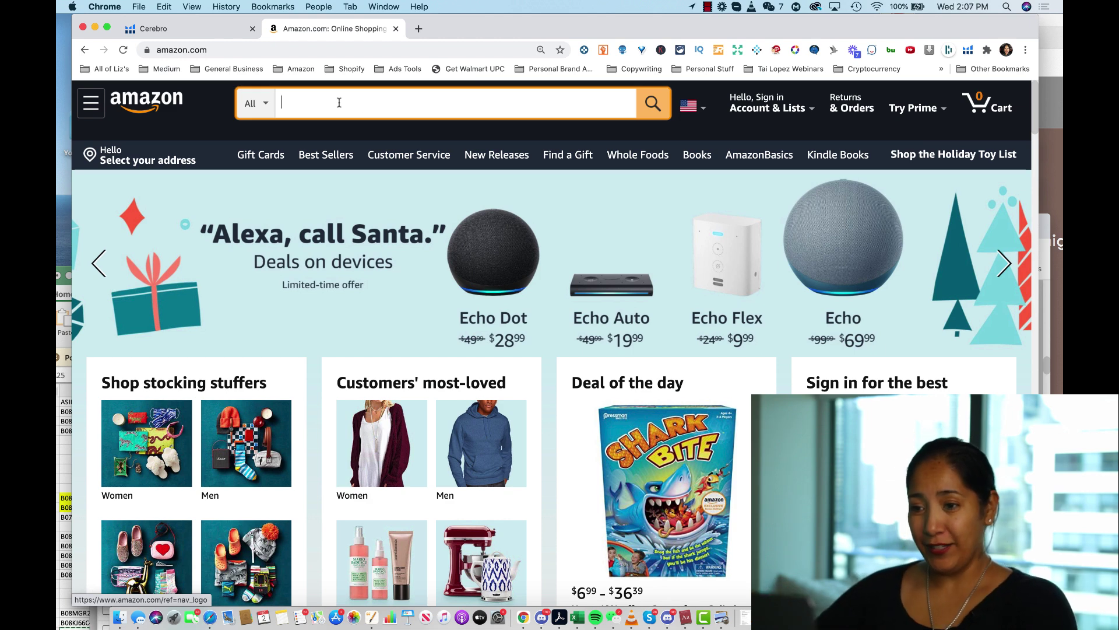
# - Search Amazon for 'pug planner' and scroll through the 413 results
pyautogui.write('p')
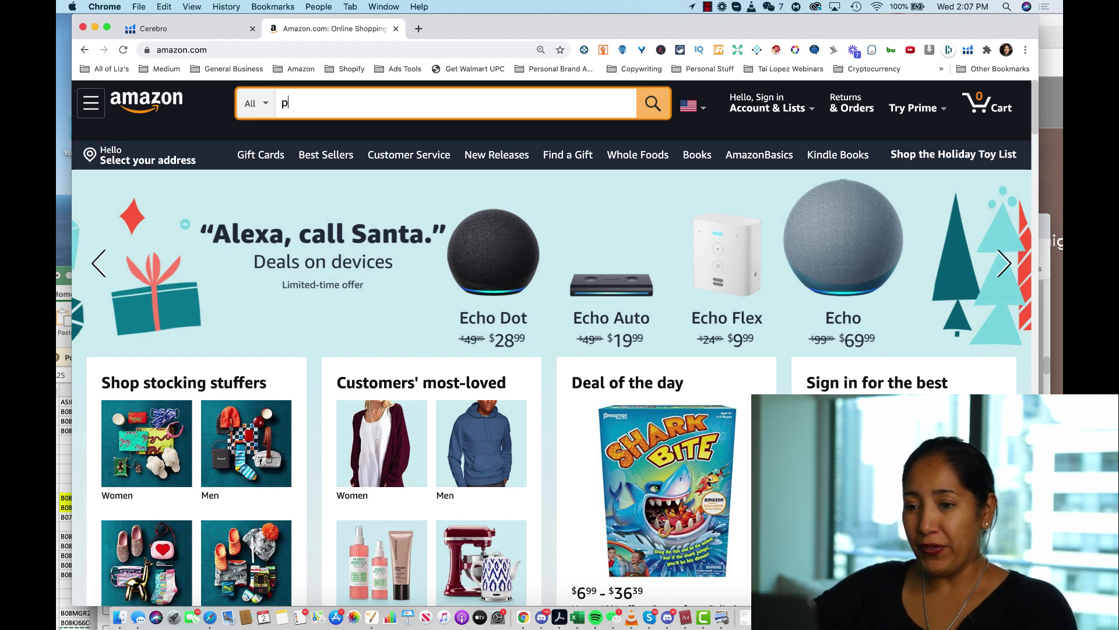
pyautogui.write('ug planner')
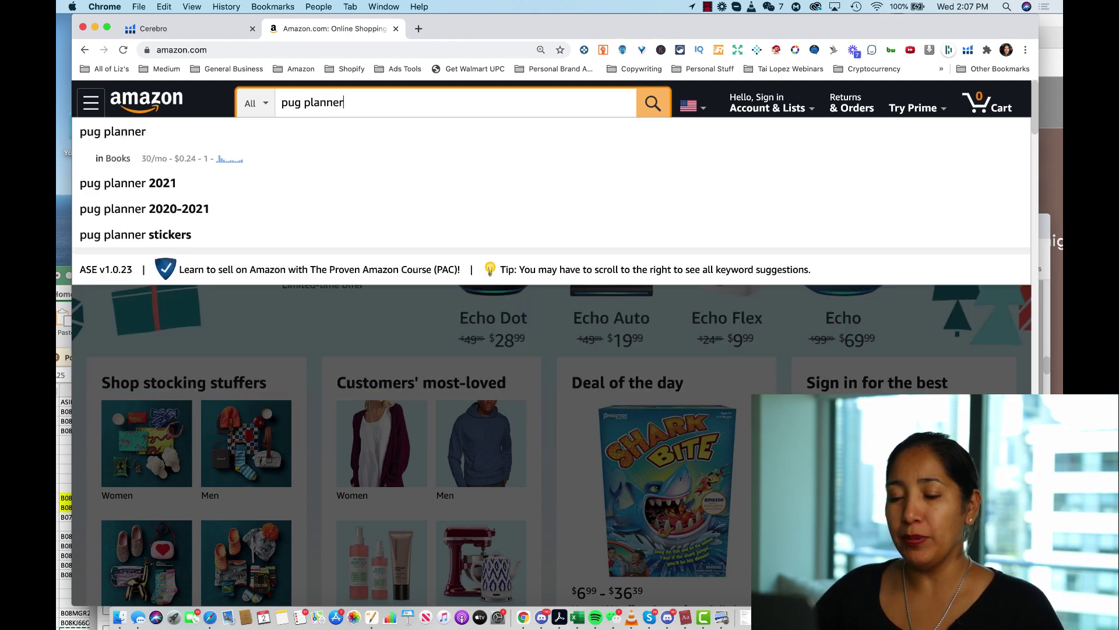
pyautogui.press('Return')
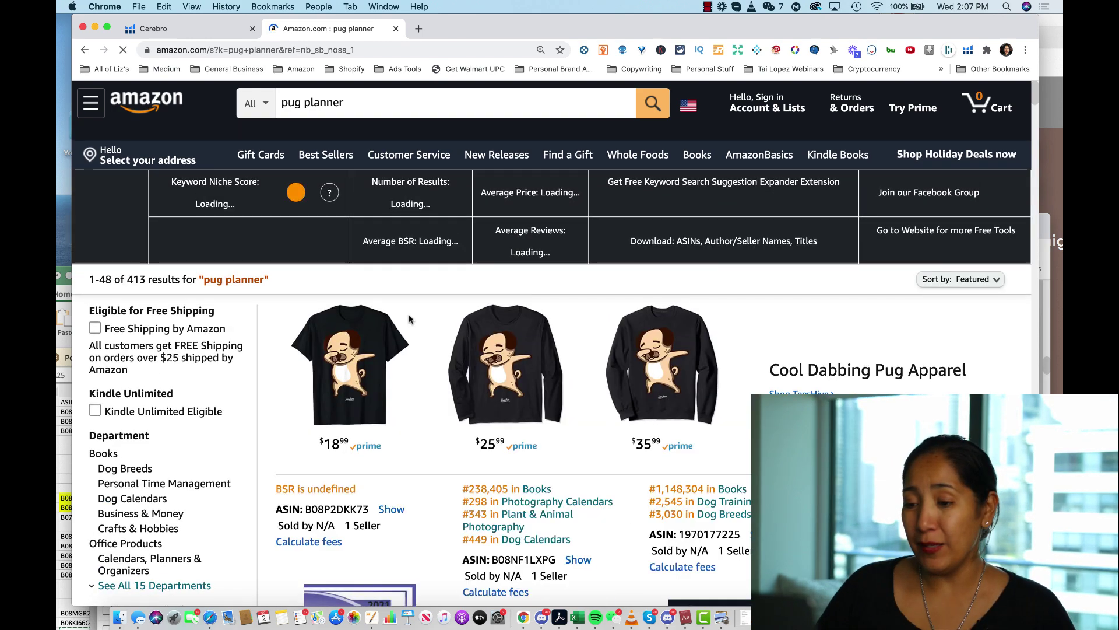
pyautogui.scroll(-5, 409, 319)
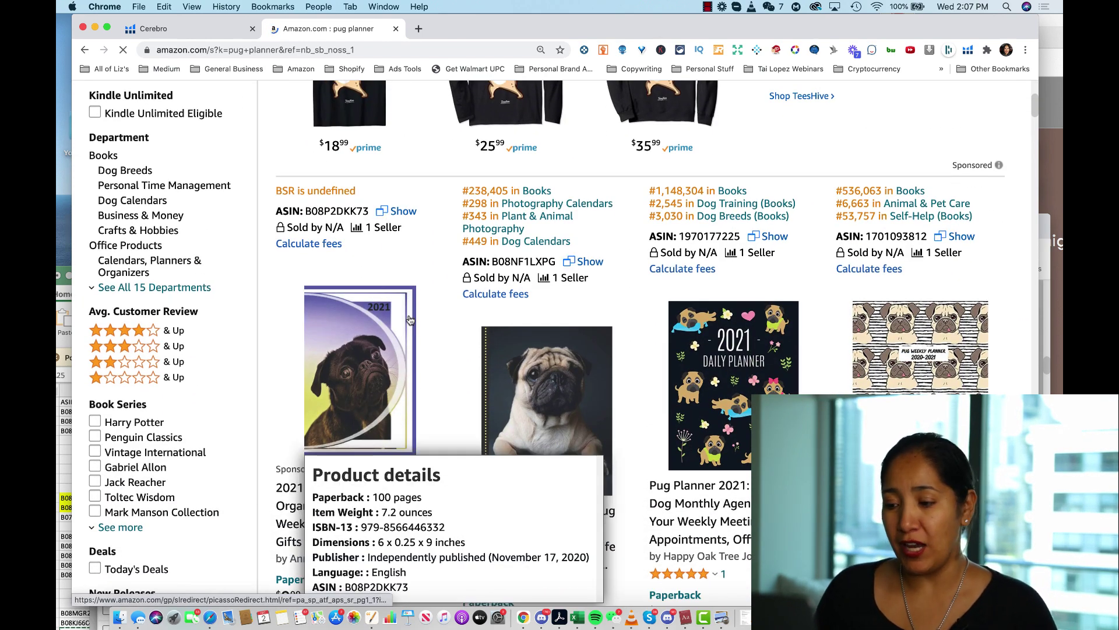
pyautogui.scroll(-2, 455, 345)
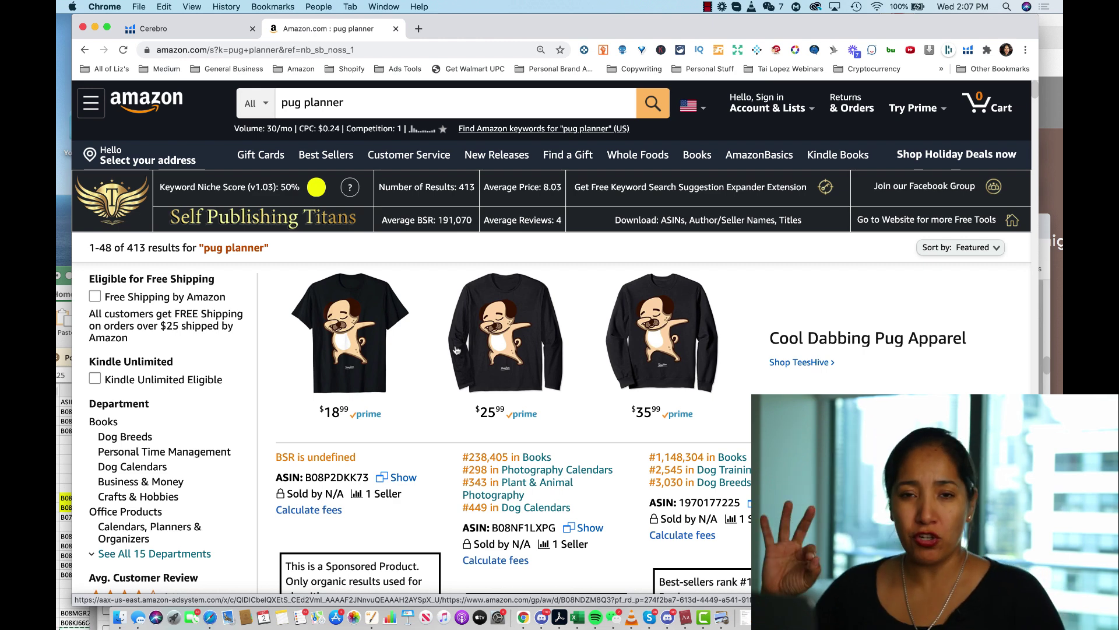
# - Run Helium 10 Xray on the pug planner results and export them to CSV
pyautogui.click(967, 50)
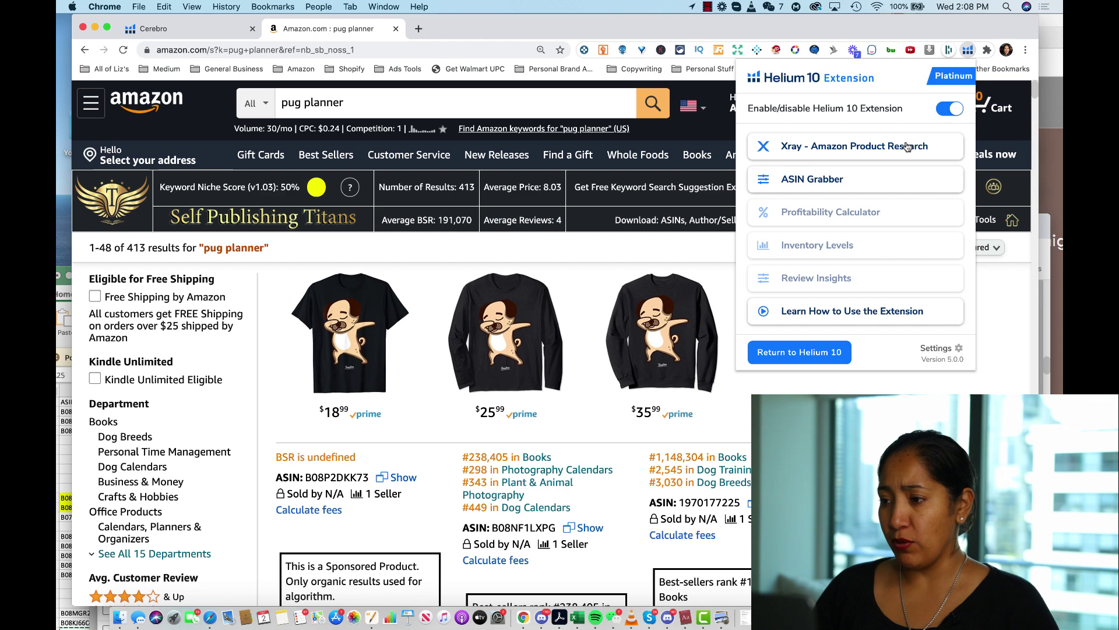
pyautogui.click(997, 320)
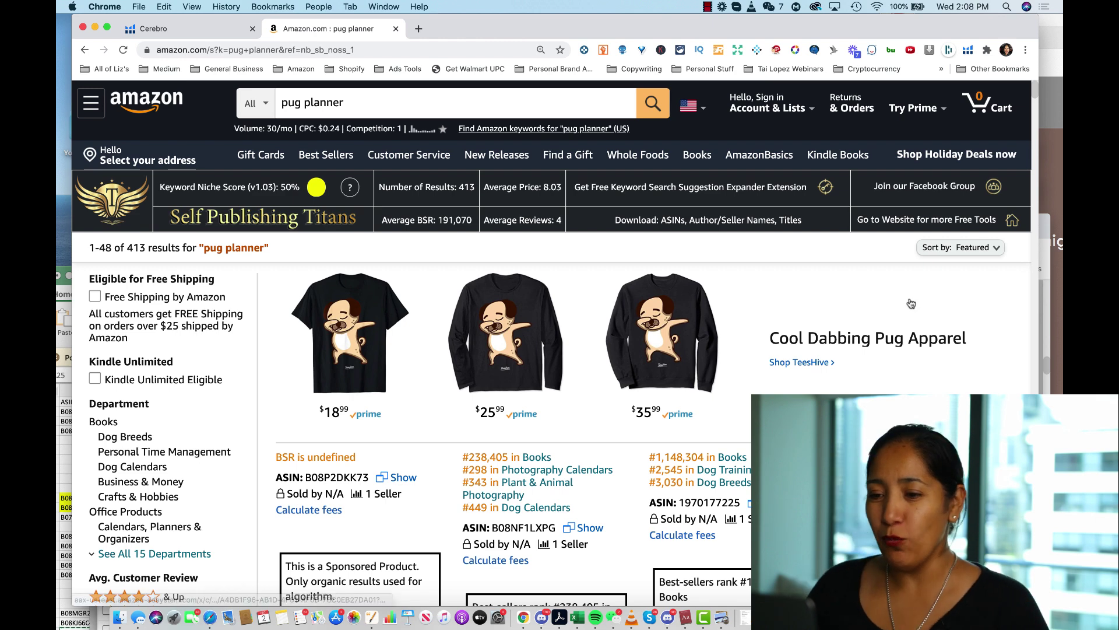
pyautogui.click(407, 98)
# - Review planner and calendar titles and the Fun Pugs calendar's sales in the Excel export, then return to Chrome
pyautogui.click(68, 338)
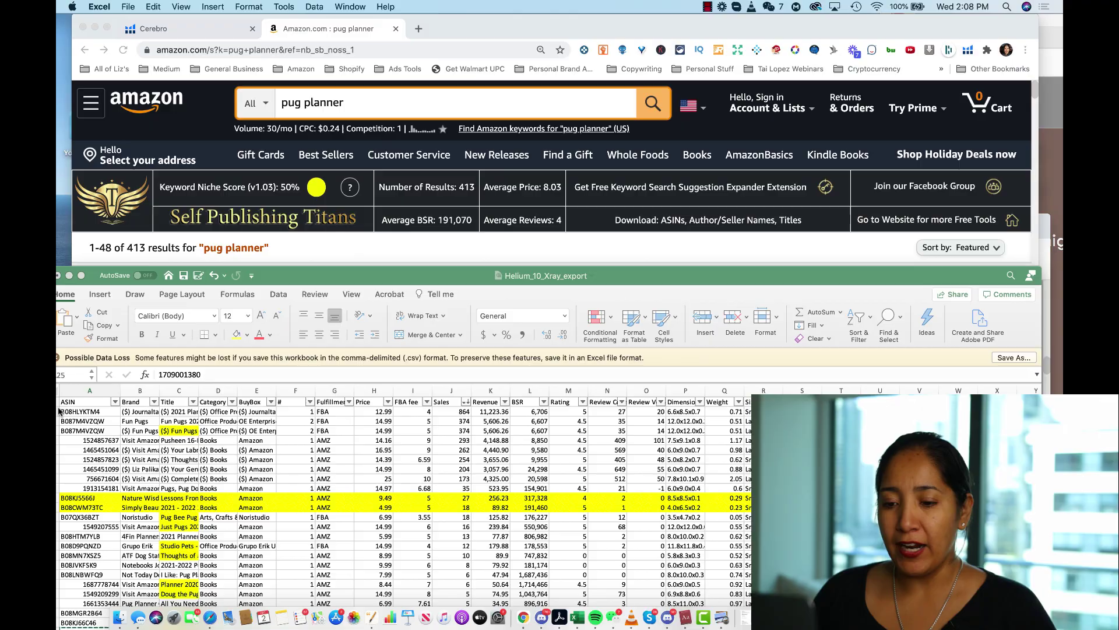
pyautogui.moveTo(343, 252); pyautogui.dragTo(346, 185)
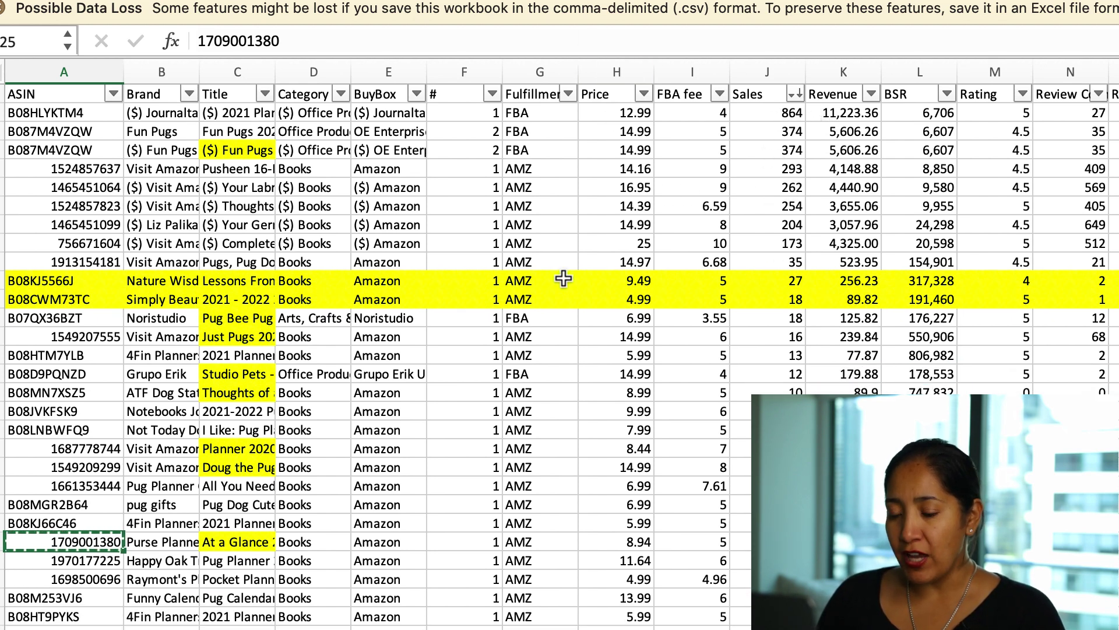
pyautogui.click(238, 112)
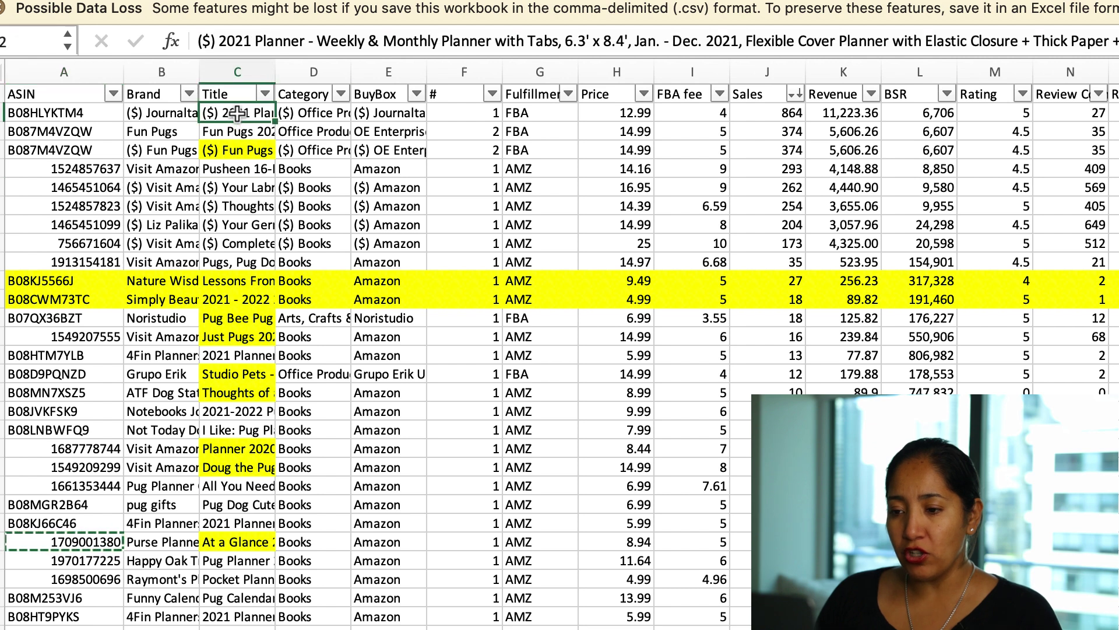
pyautogui.click(232, 278)
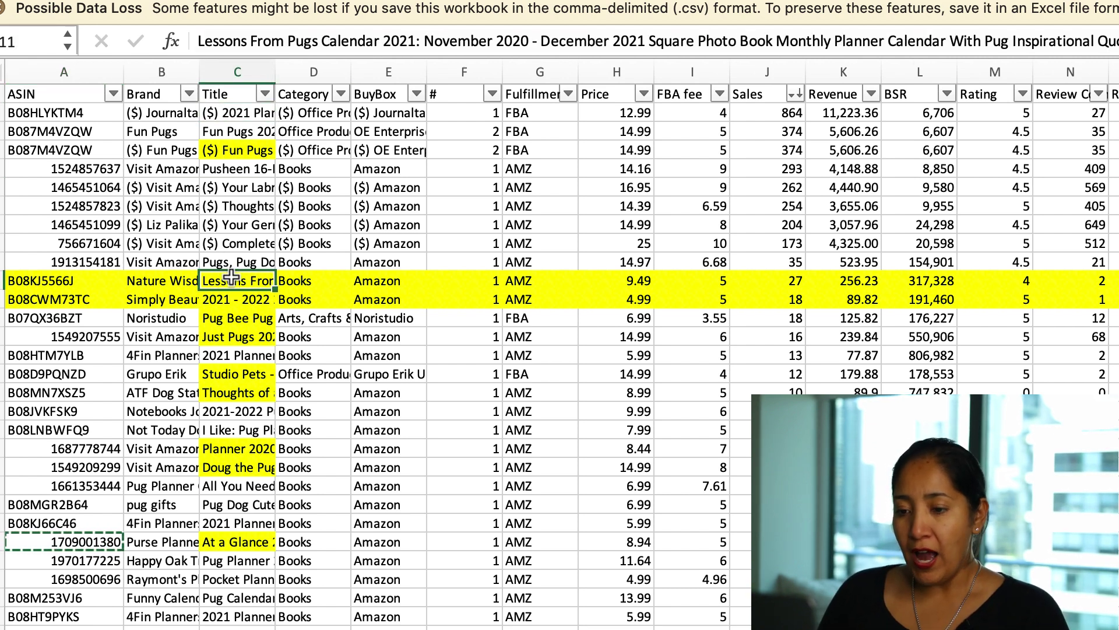
pyautogui.click(248, 153)
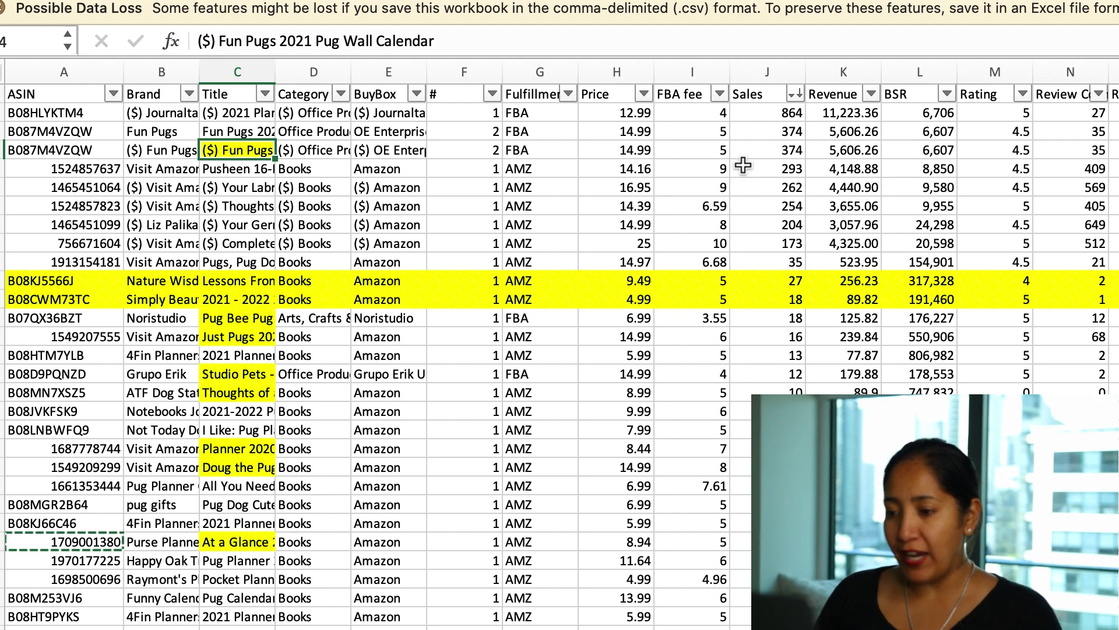
pyautogui.click(769, 155)
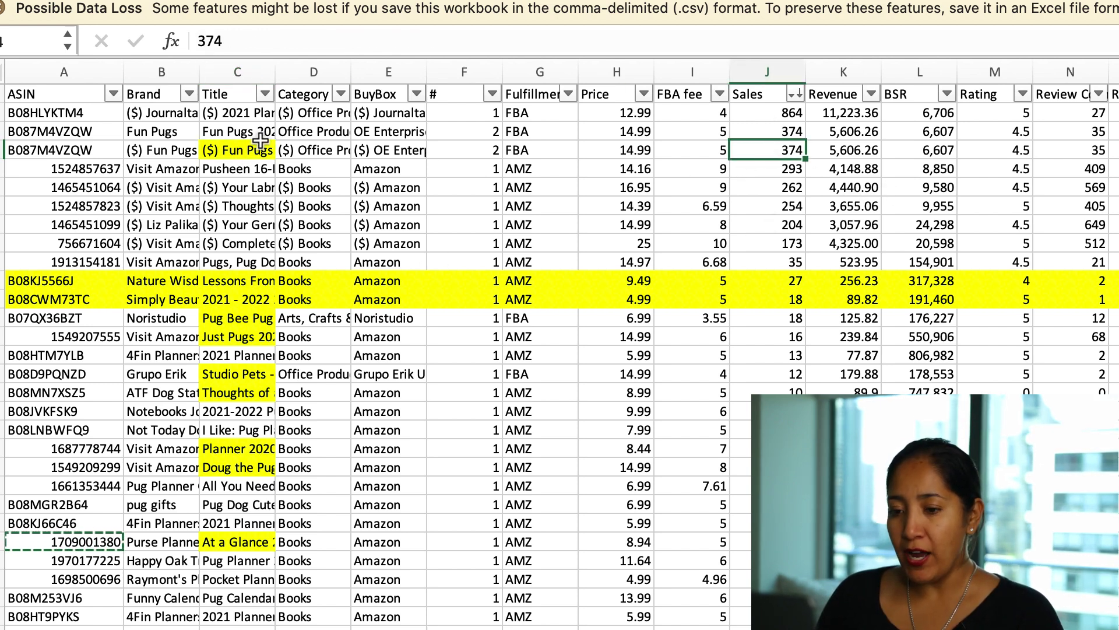
pyautogui.click(232, 283)
pyautogui.click(224, 450)
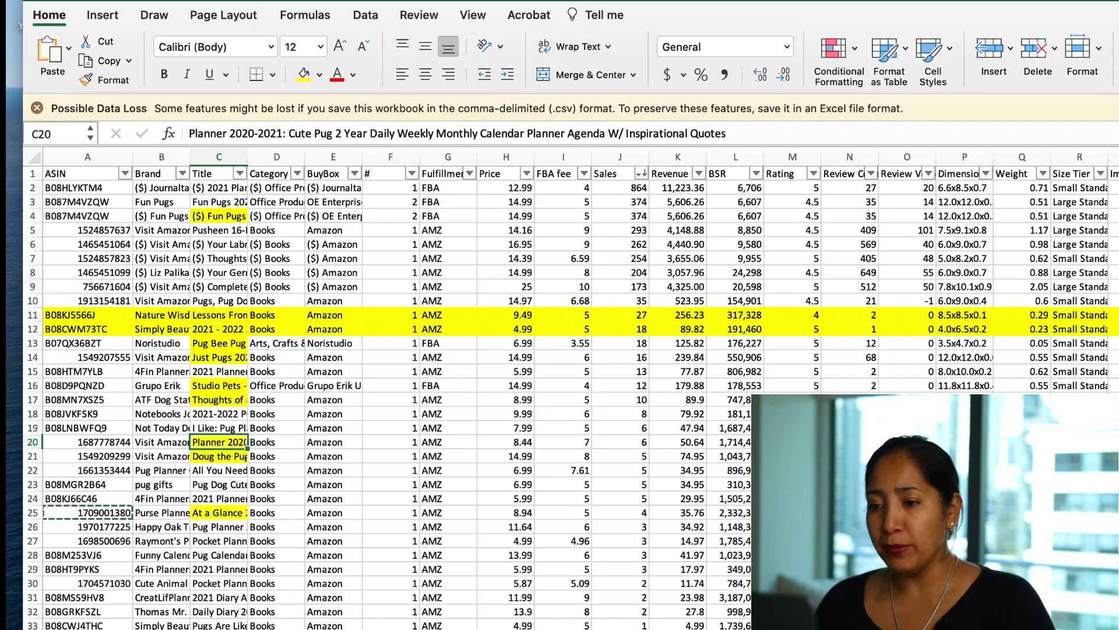
pyautogui.press('super+Tab')
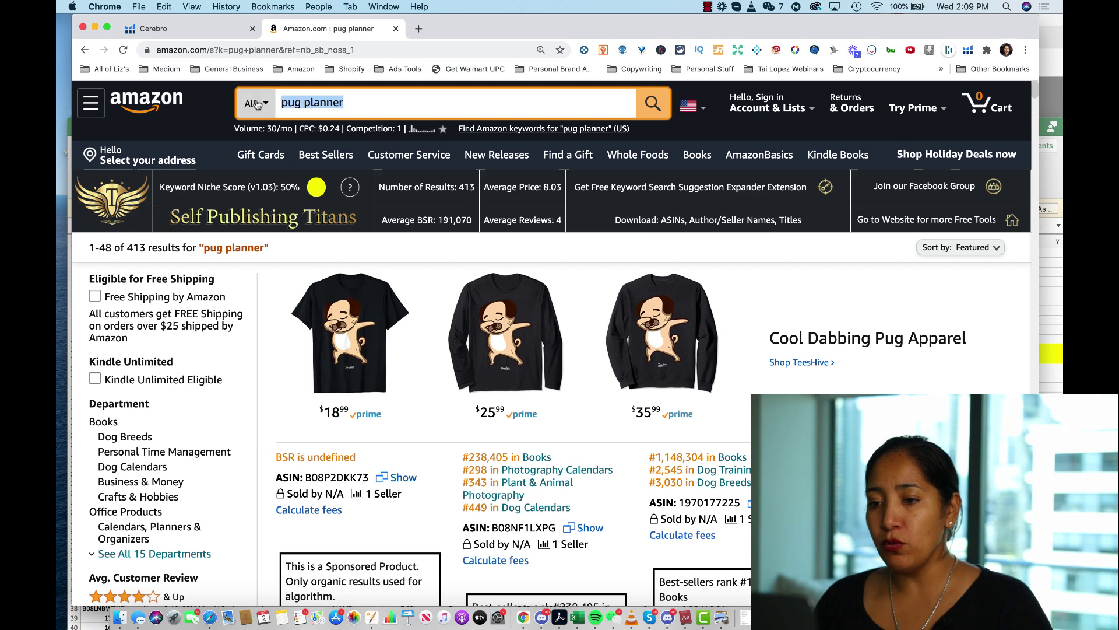
# - Search Amazon for 'pug gifts' and check its keyword suggestions
pyautogui.write('pug gifts')
pyautogui.press('Return')
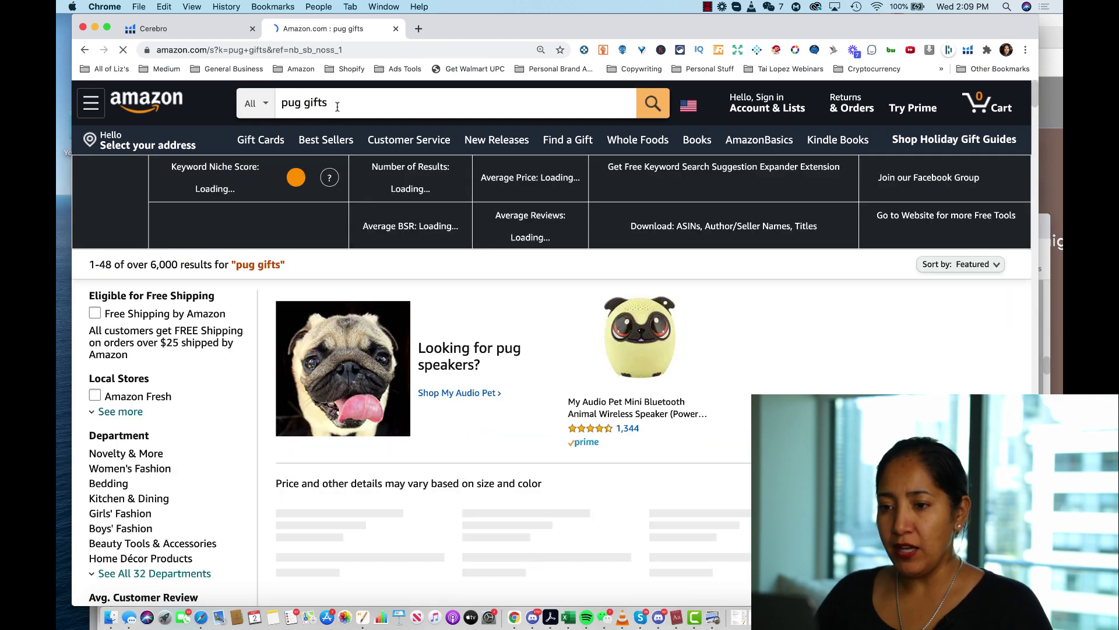
pyautogui.click(335, 103)
pyautogui.press('BackSpace')
pyautogui.press('BackSpace')
pyautogui.write('ts')
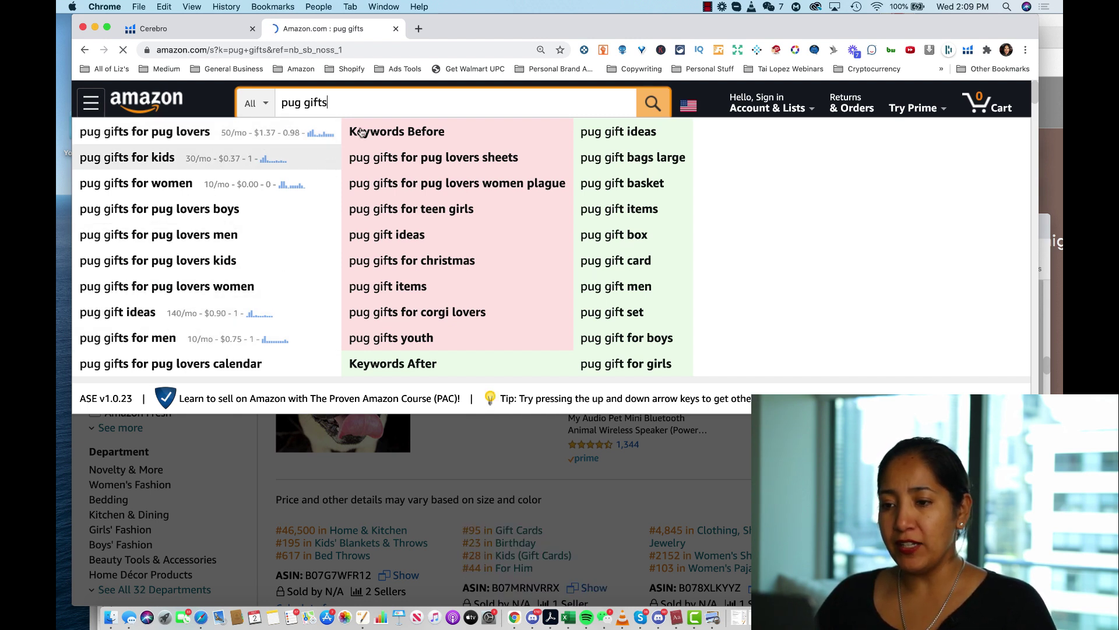
pyautogui.press('Return')
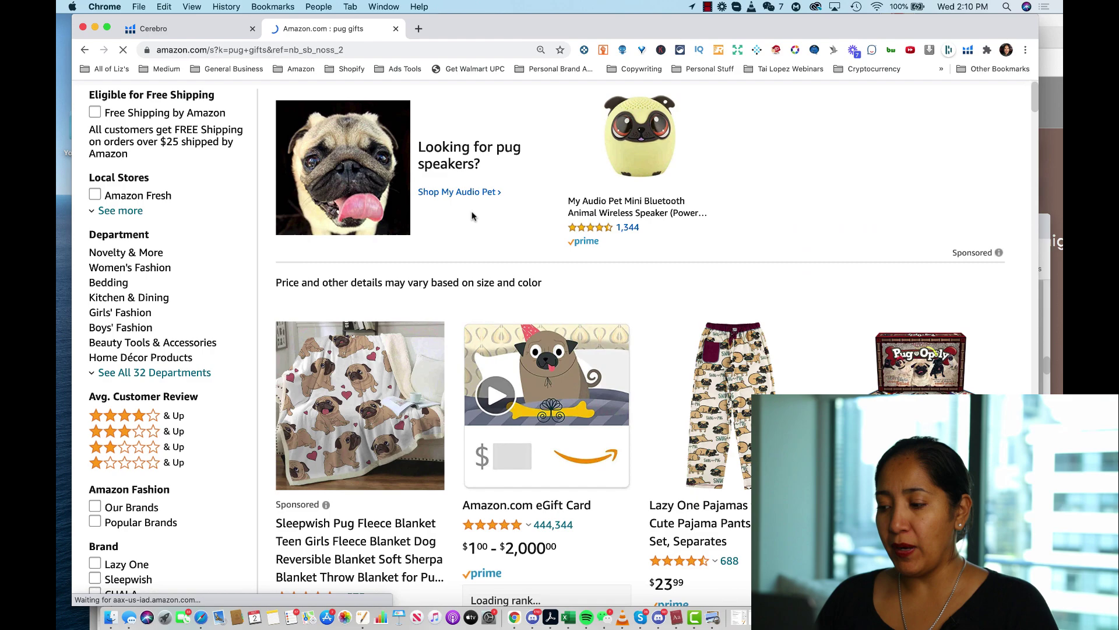
# - Scroll through the 6,000+ pug gifts results and their 1,900/mo search volume
pyautogui.scroll(-8, 472, 216)
pyautogui.scroll(-5, 472, 216)
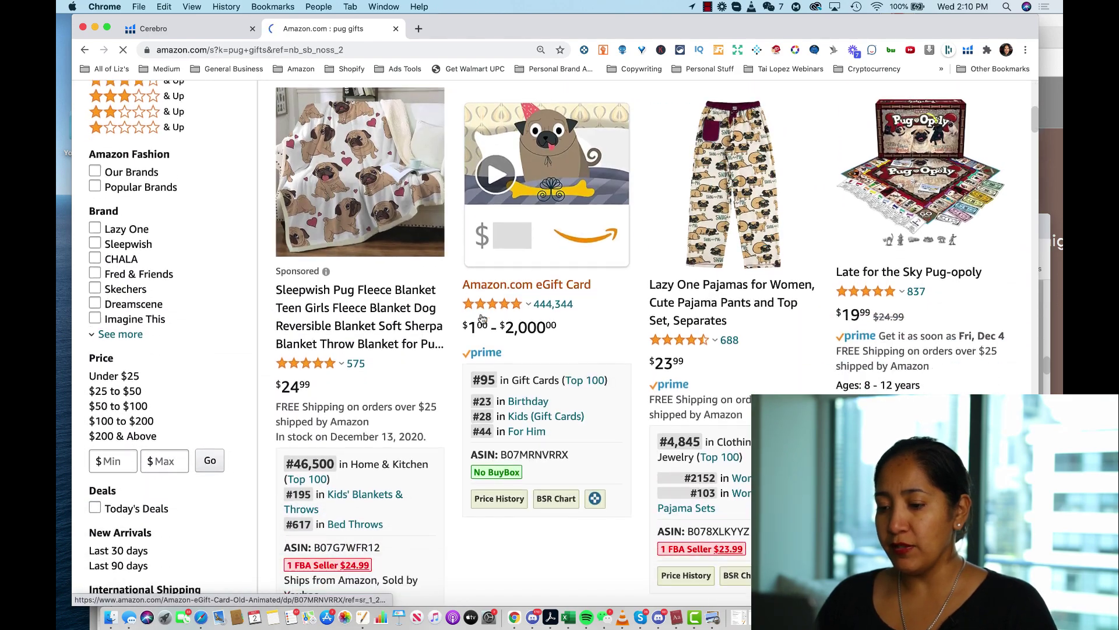
pyautogui.moveTo(494, 226)
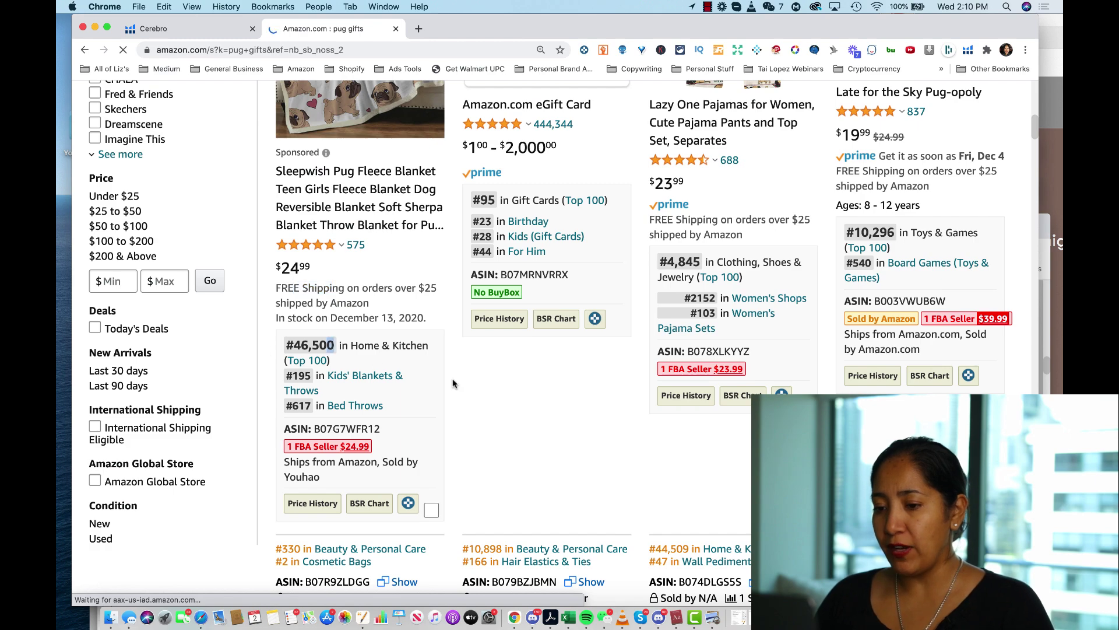
pyautogui.moveTo(334, 346); pyautogui.dragTo(285, 345)
pyautogui.scroll(2, 510, 398)
pyautogui.scroll(10, 510, 398)
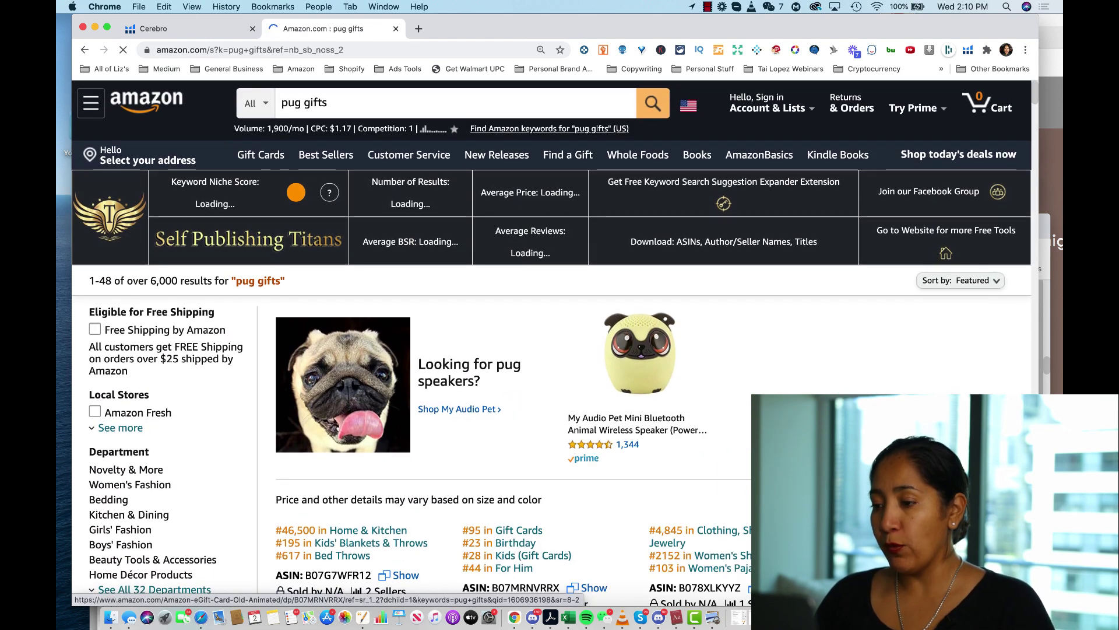
pyautogui.click(968, 50)
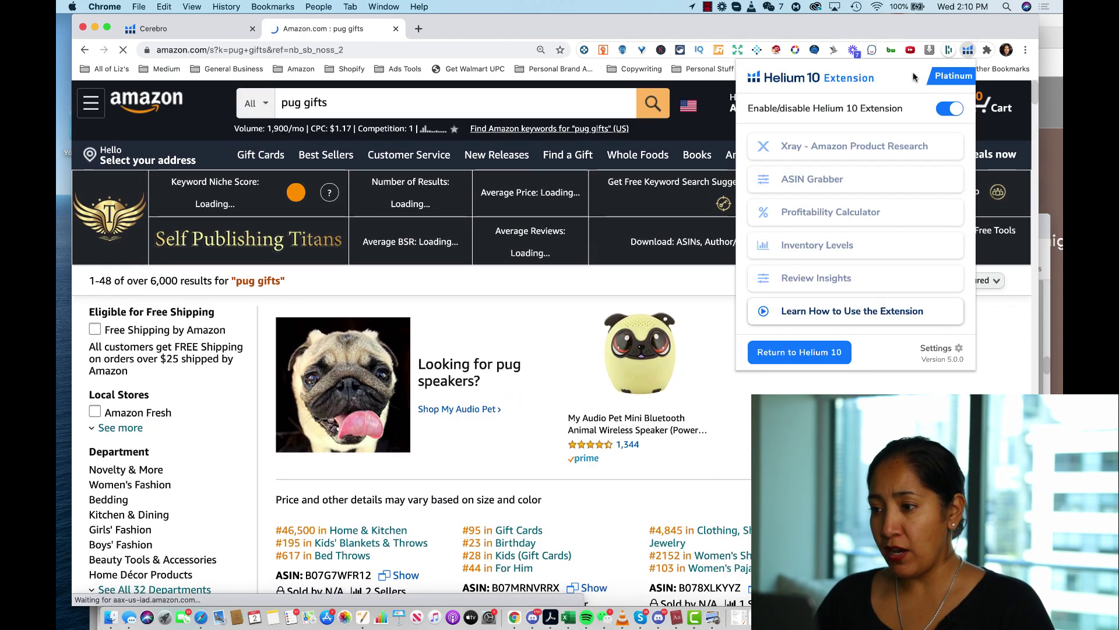
# - Run Xray on the pug gifts results and export them as Helium_10_Xray_export (1)
pyautogui.click(823, 146)
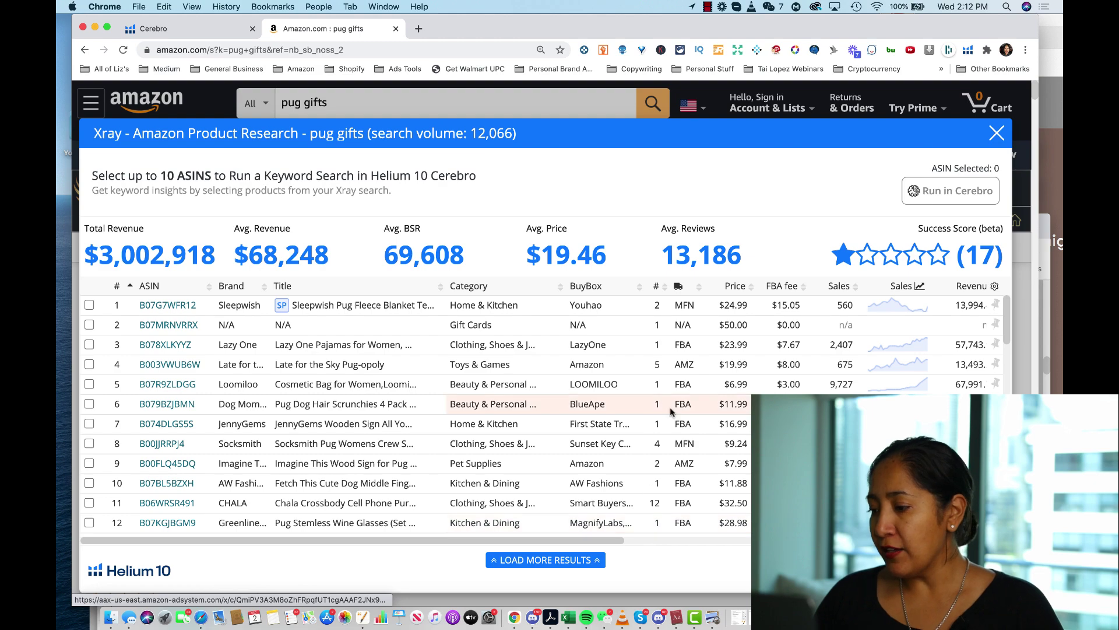
pyautogui.scroll(-12, 835, 382)
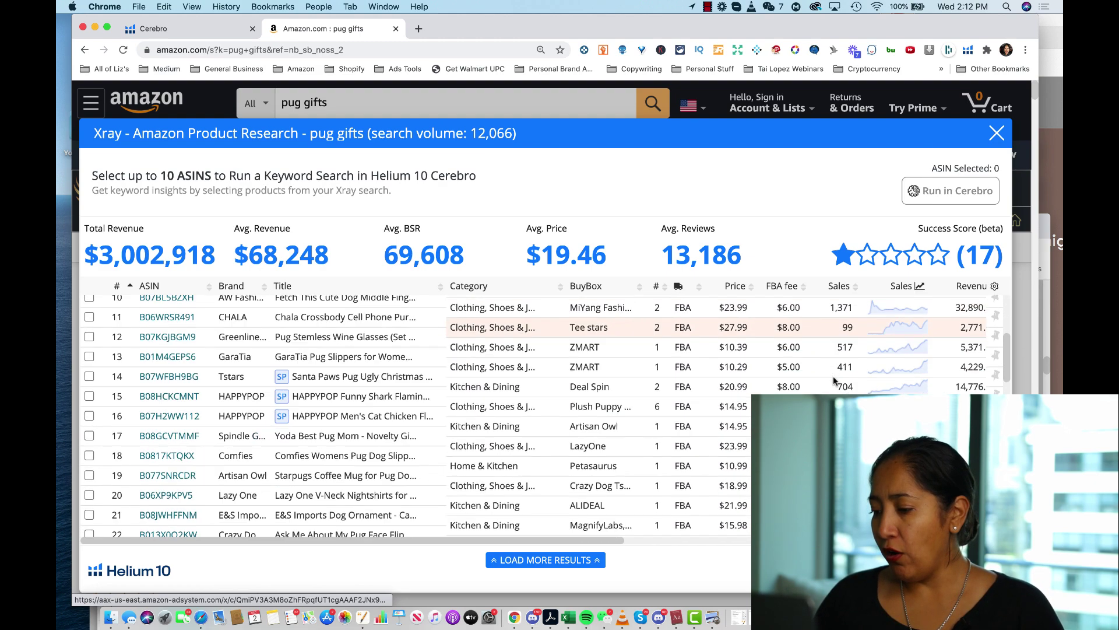
pyautogui.scroll(-3, 834, 381)
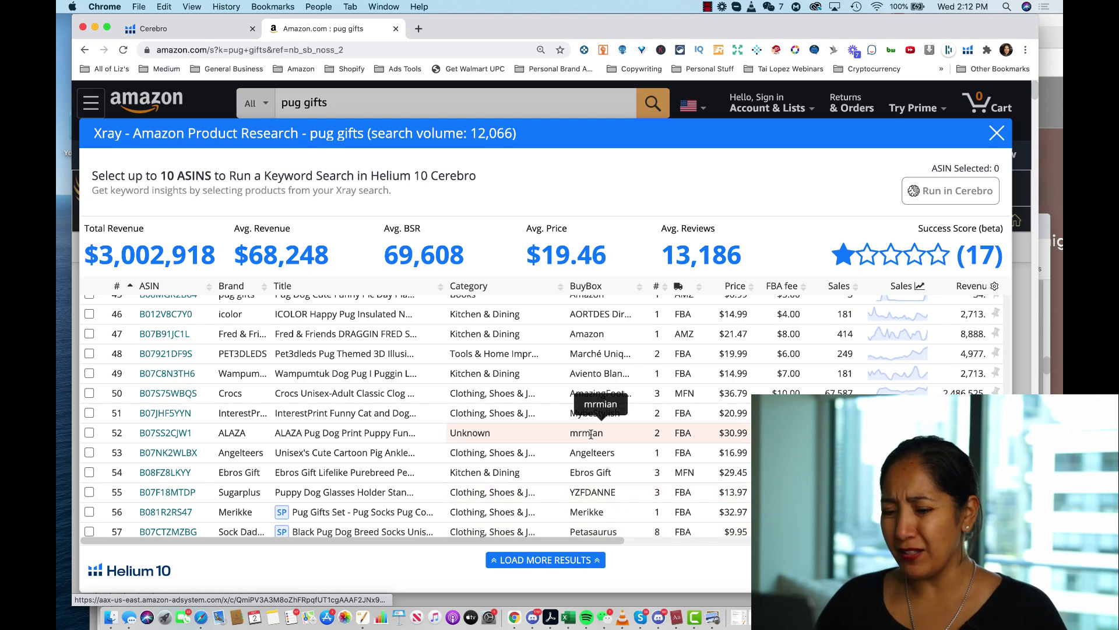
pyautogui.scroll(-3, 591, 433)
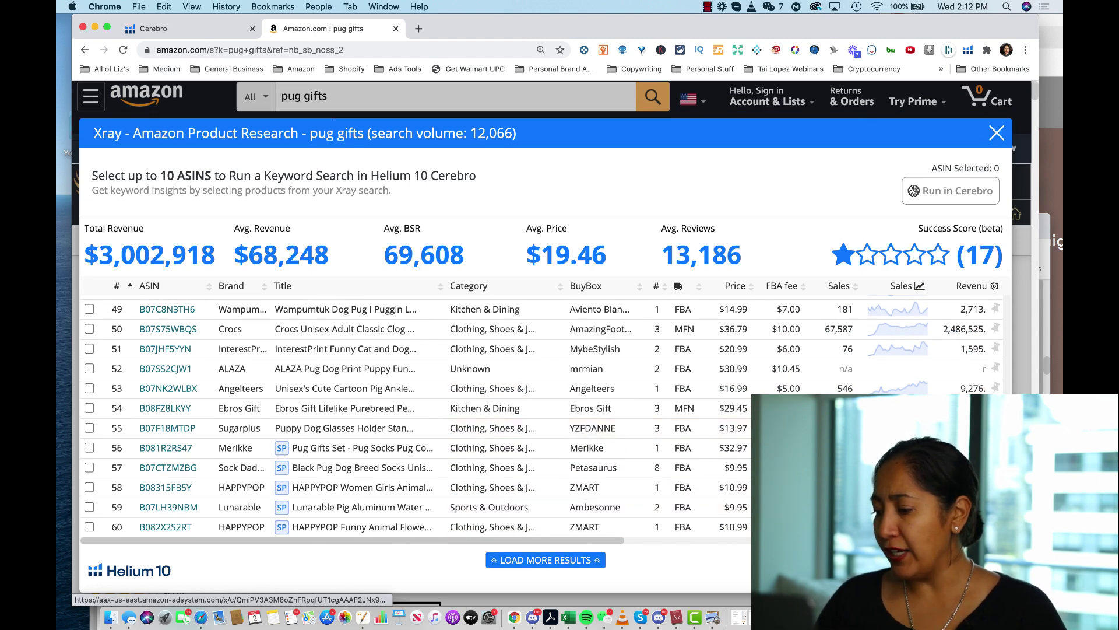
pyautogui.press('super+Tab')
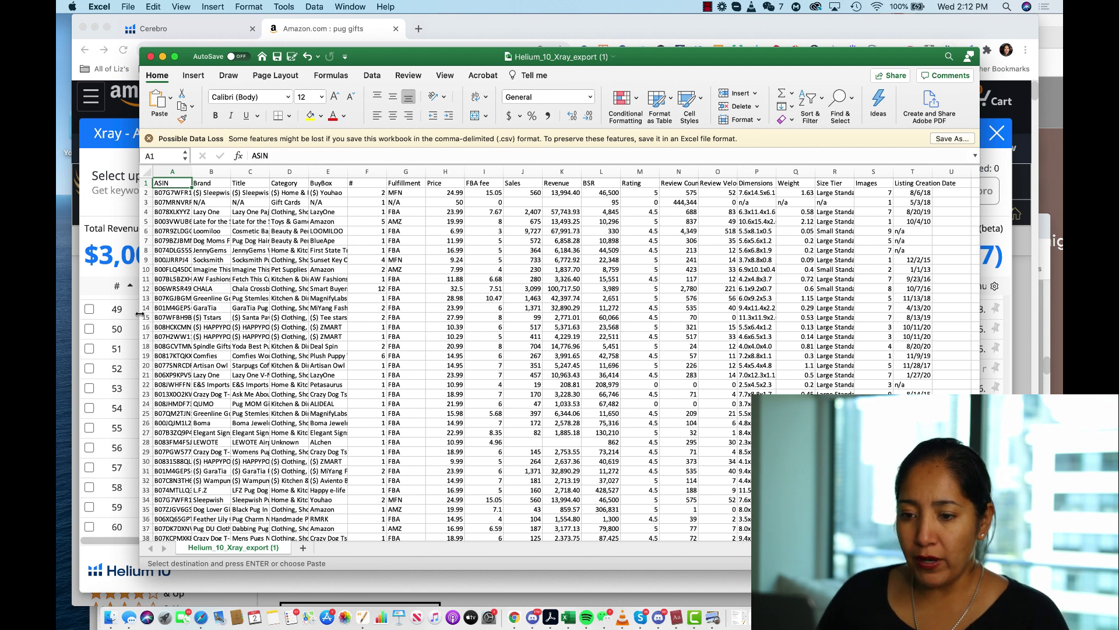
# - Widen the sheet window and column C, add filter arrows to all headers, and move the window aside
pyautogui.moveTo(140, 315); pyautogui.dragTo(101, 314)
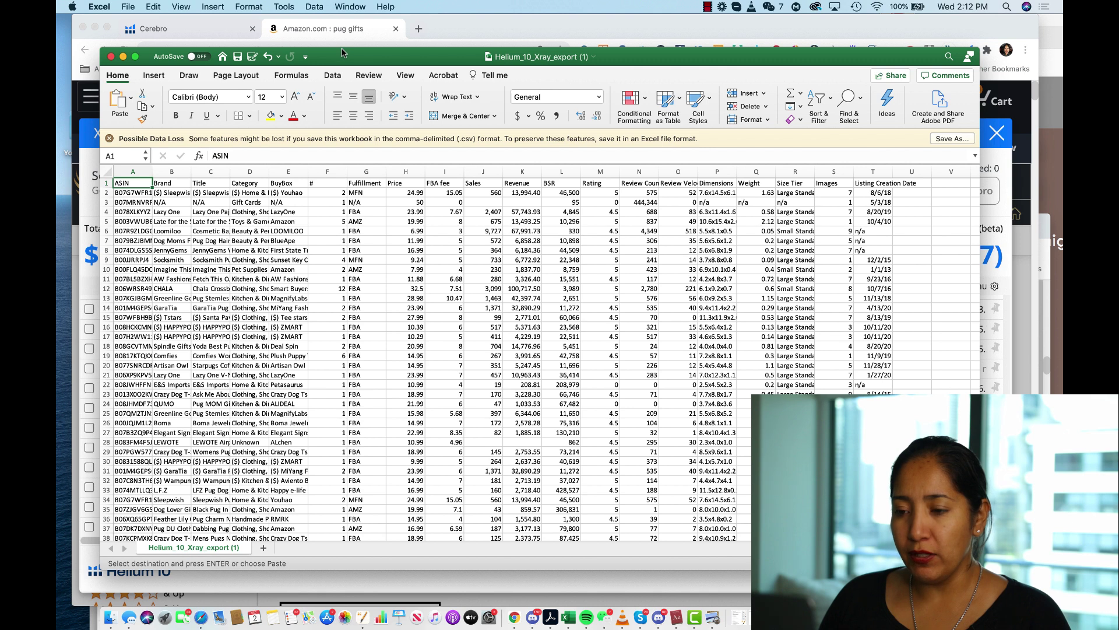
pyautogui.moveTo(230, 171); pyautogui.dragTo(242, 170)
pyautogui.click(112, 172)
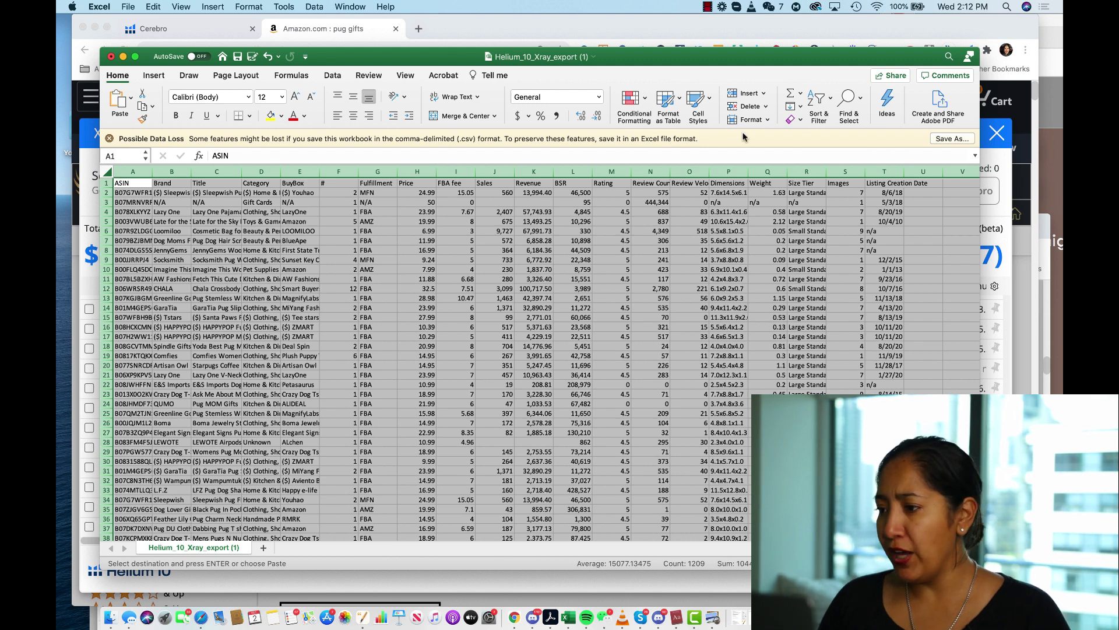
pyautogui.click(819, 108)
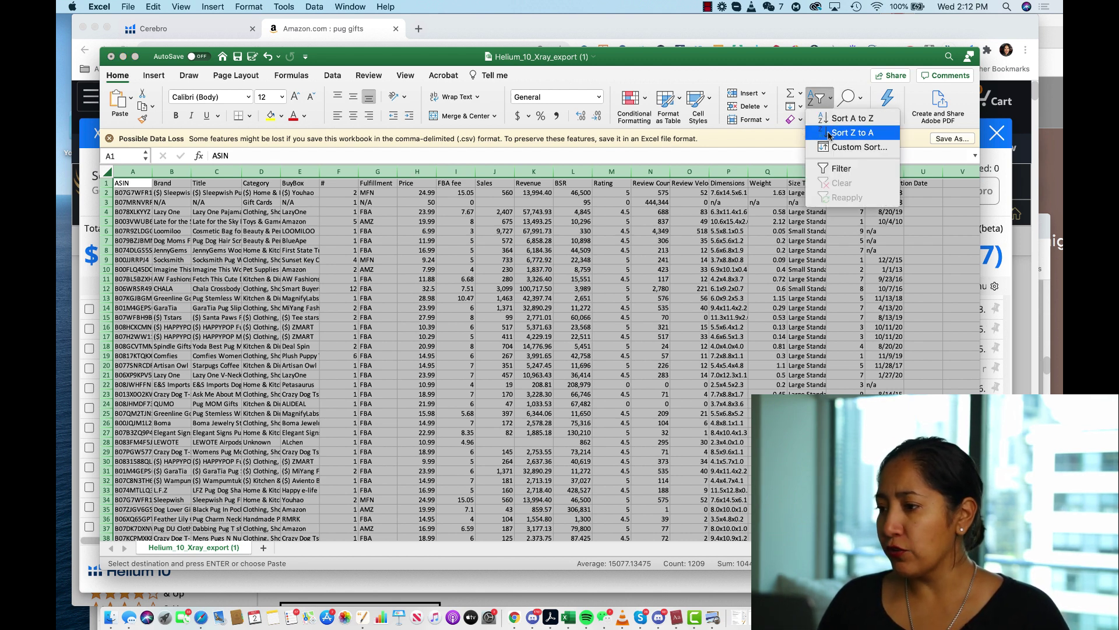
pyautogui.click(832, 166)
pyautogui.click(376, 279)
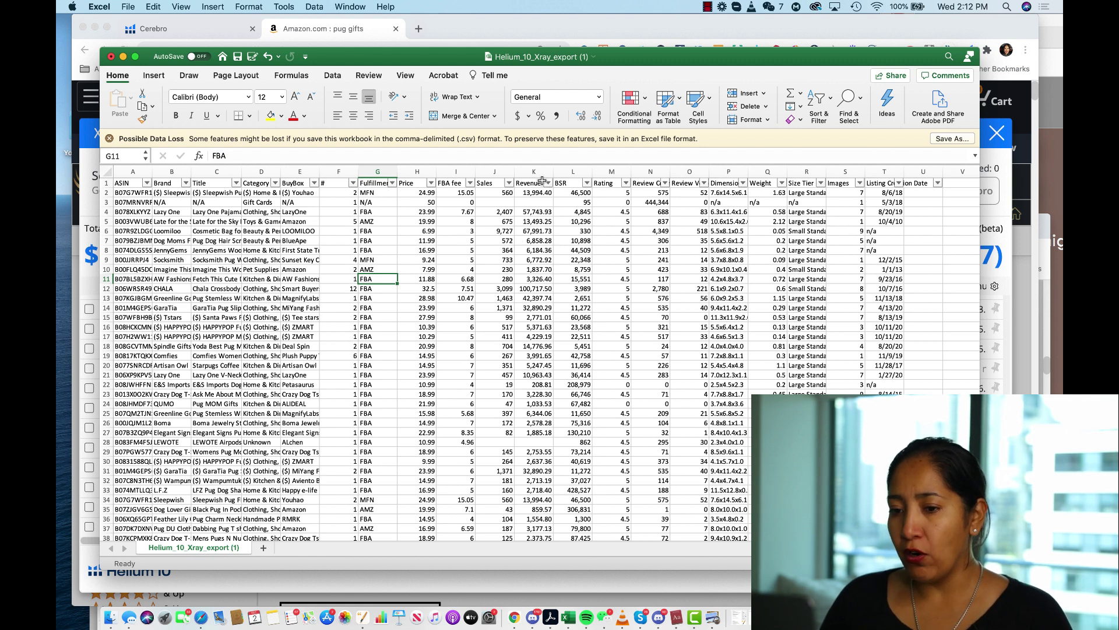
pyautogui.click(509, 183)
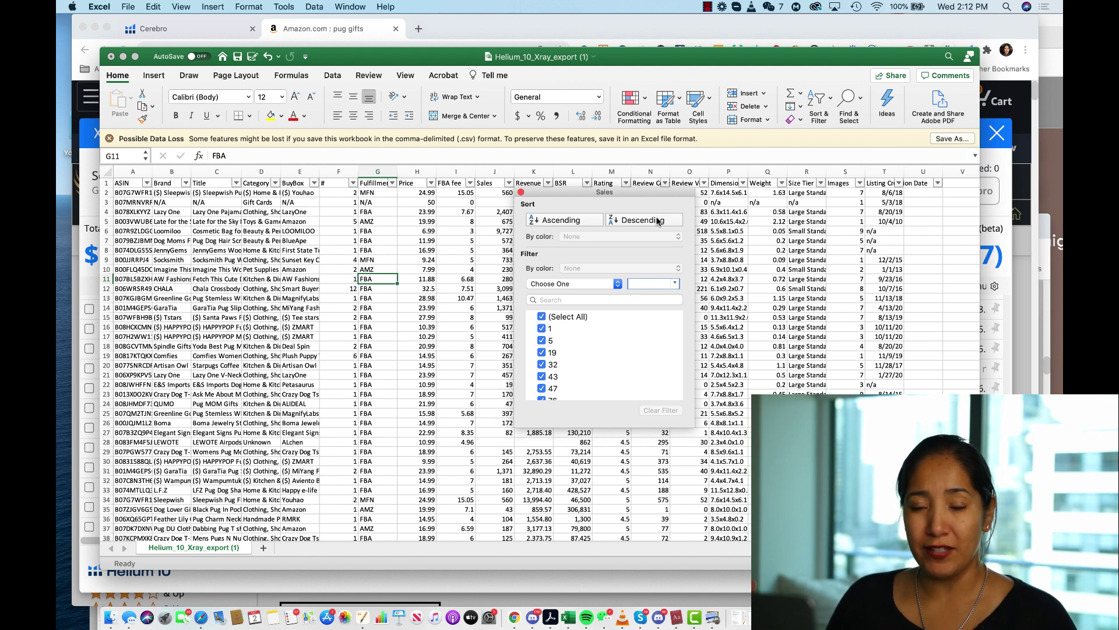
pyautogui.click(472, 221)
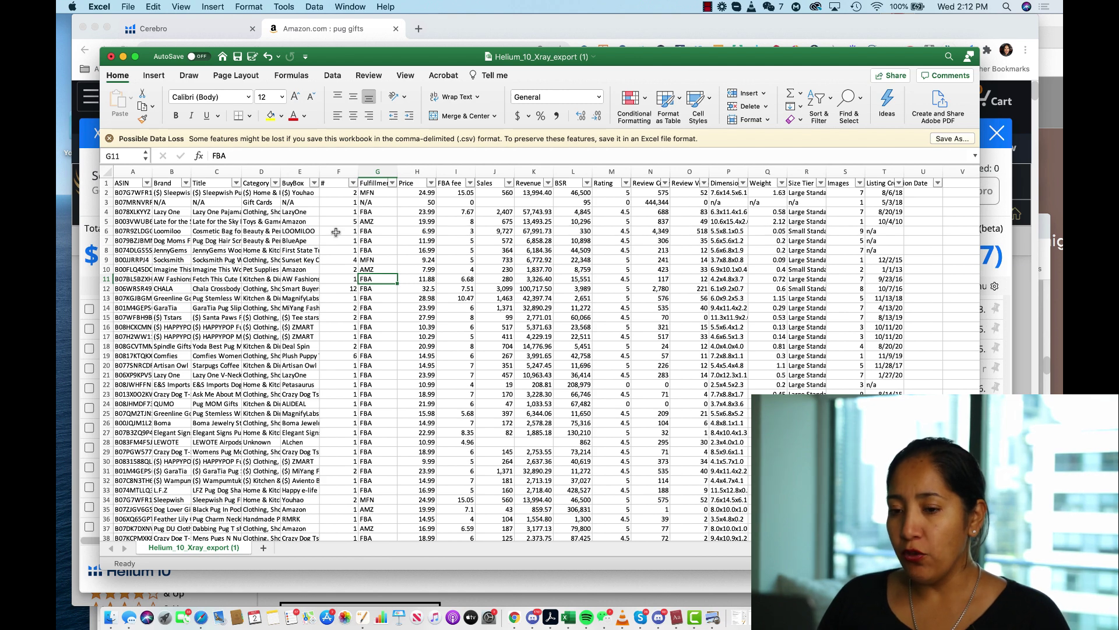
pyautogui.moveTo(384, 65); pyautogui.dragTo(470, 258)
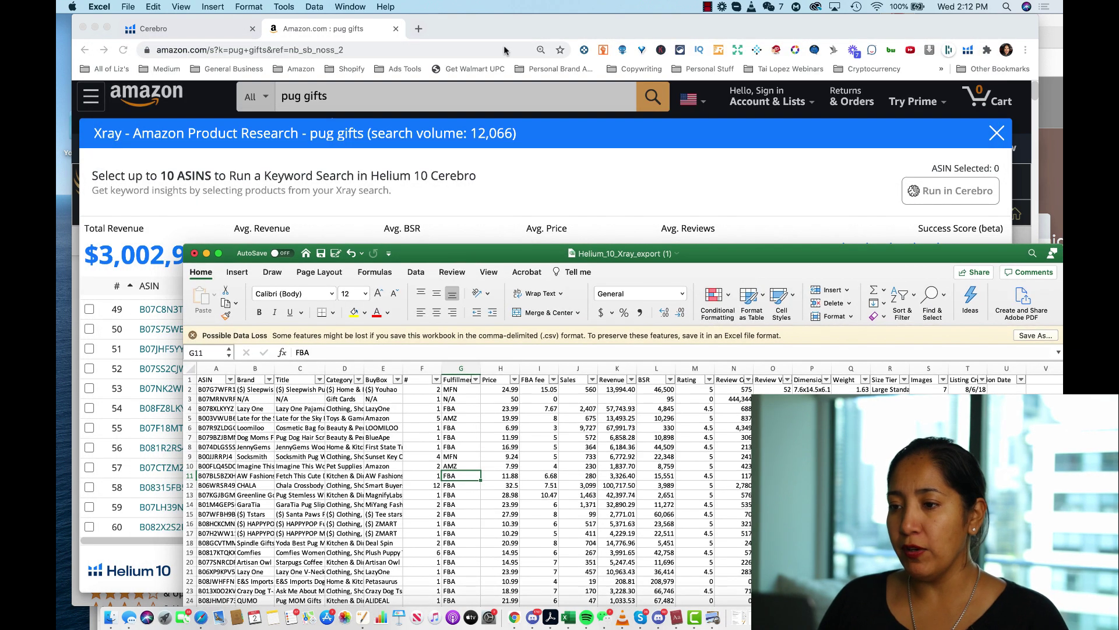
# - Preview the top pug gift products' ASINs in the Xray table, then bring up the Cerebro keyword results
pyautogui.click(489, 25)
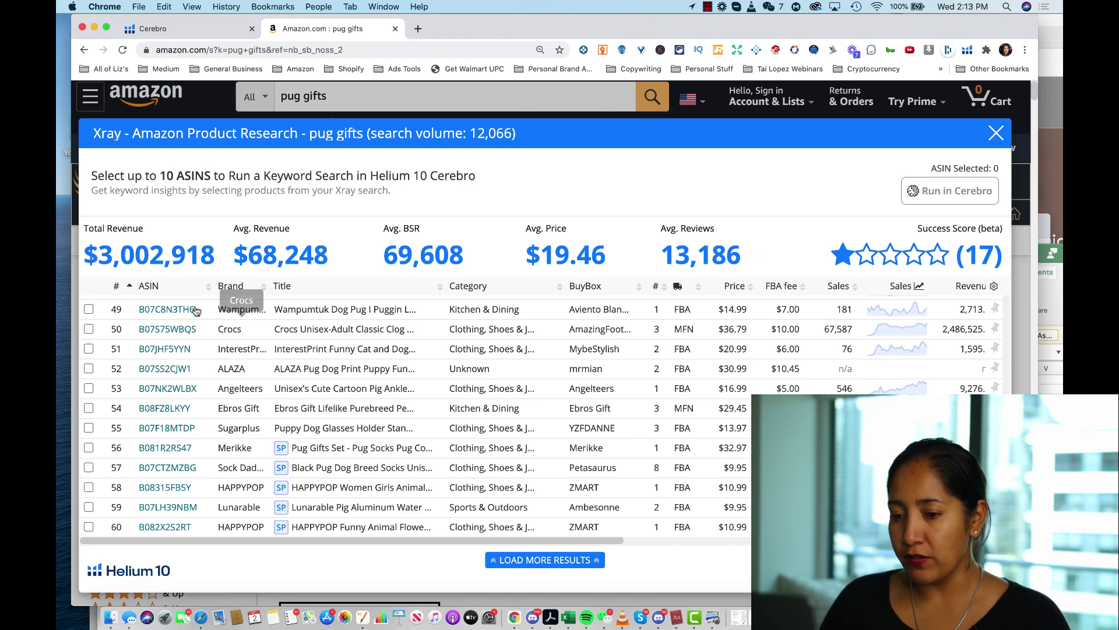
pyautogui.moveTo(184, 311)
pyautogui.scroll(15, 184, 311)
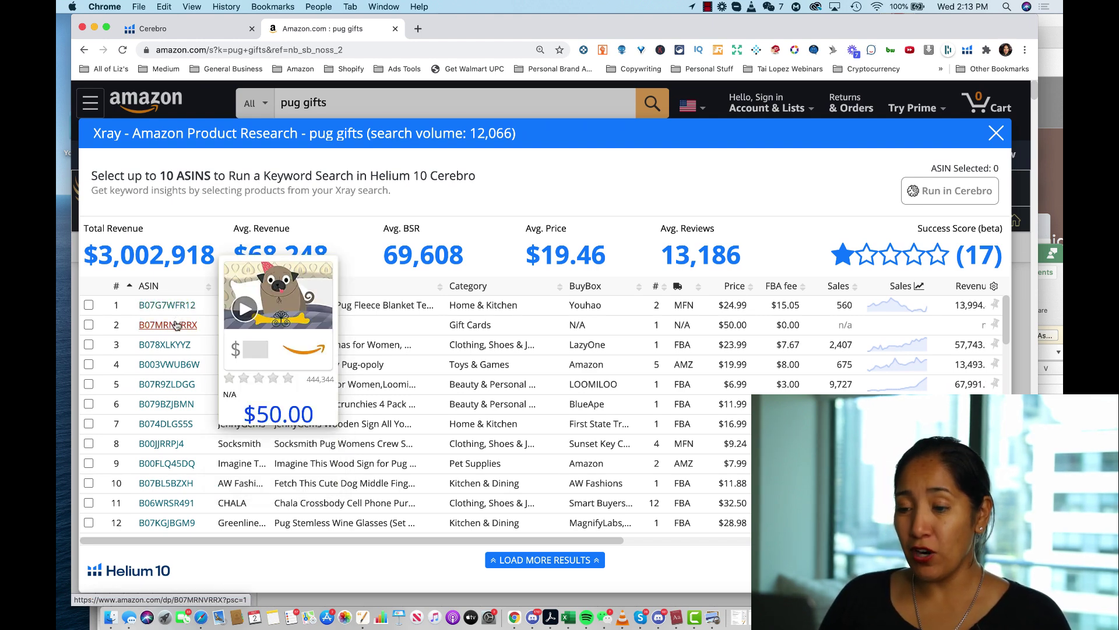
pyautogui.moveTo(174, 345)
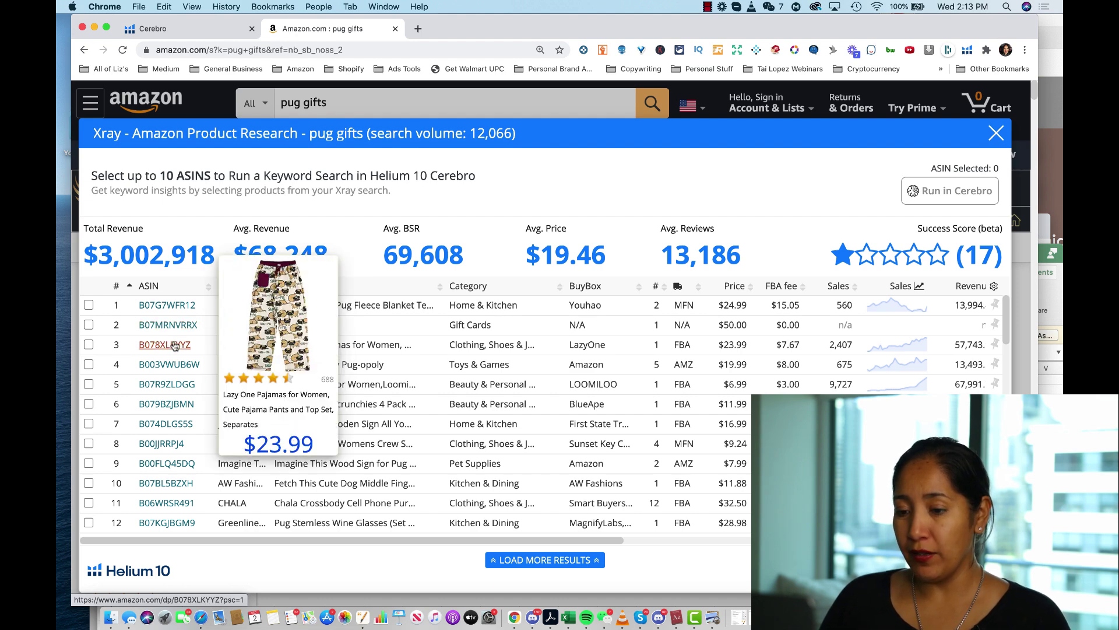
pyautogui.moveTo(174, 365)
pyautogui.moveTo(173, 386)
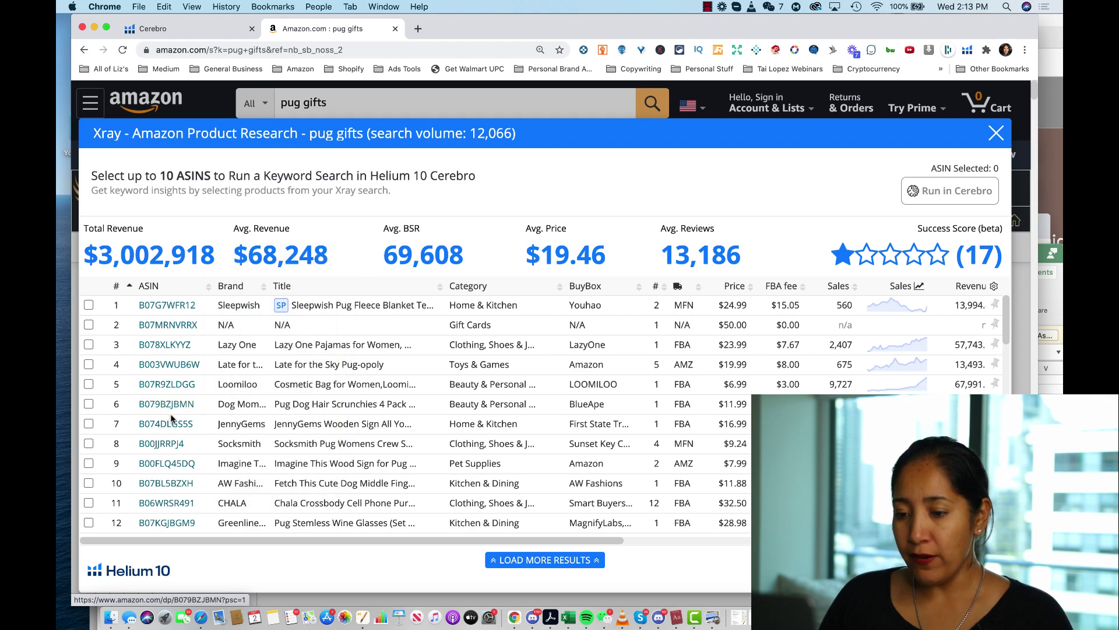
pyautogui.moveTo(171, 423)
pyautogui.moveTo(172, 445)
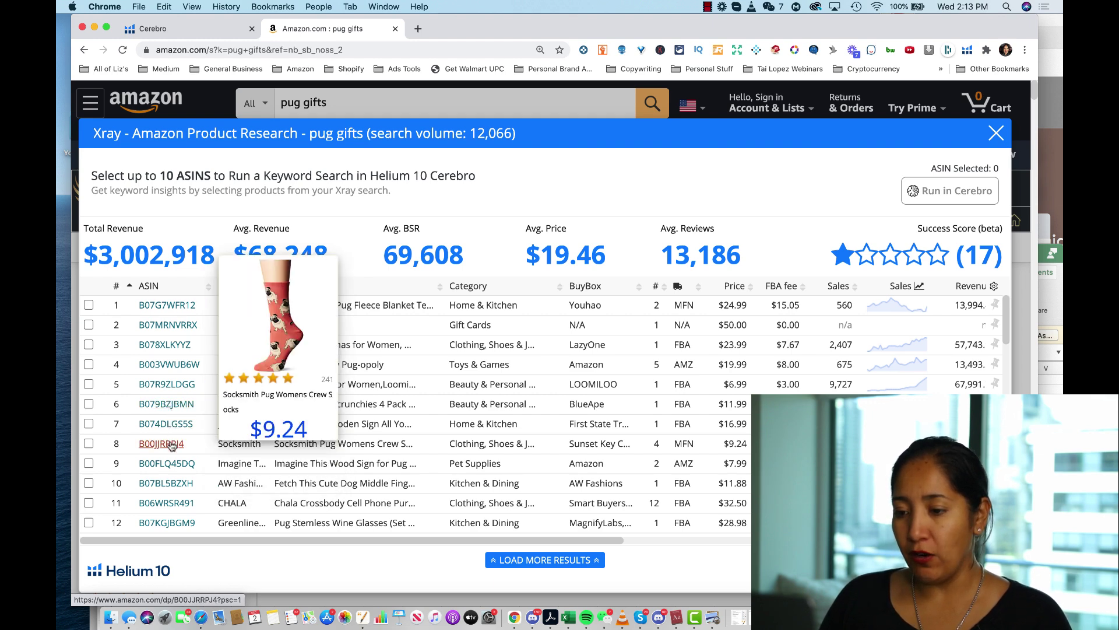
pyautogui.moveTo(169, 483)
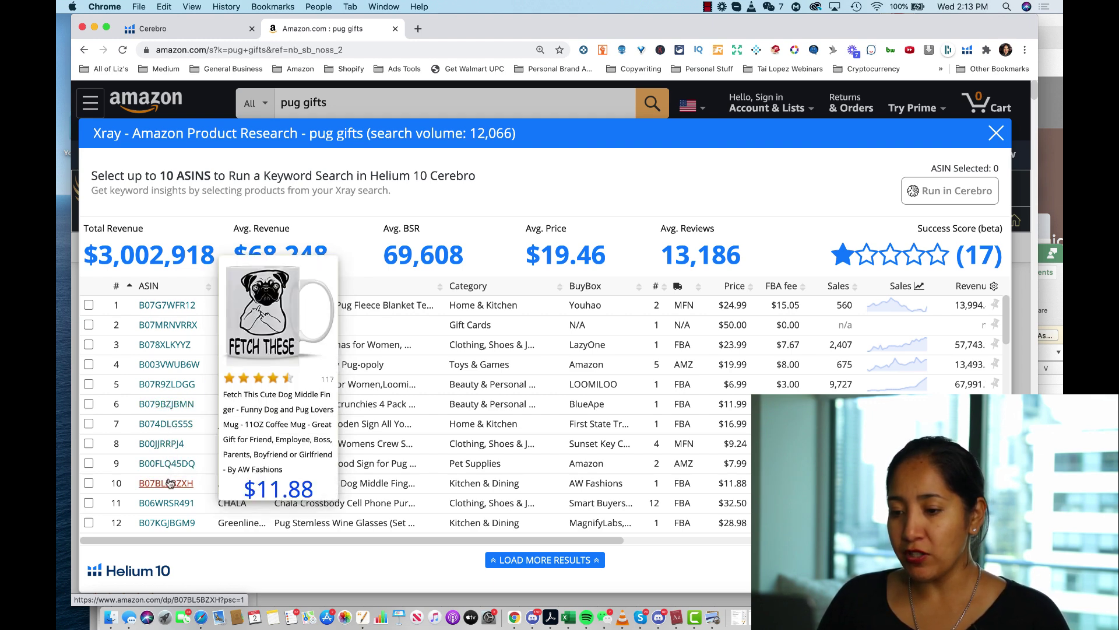
pyautogui.moveTo(170, 503)
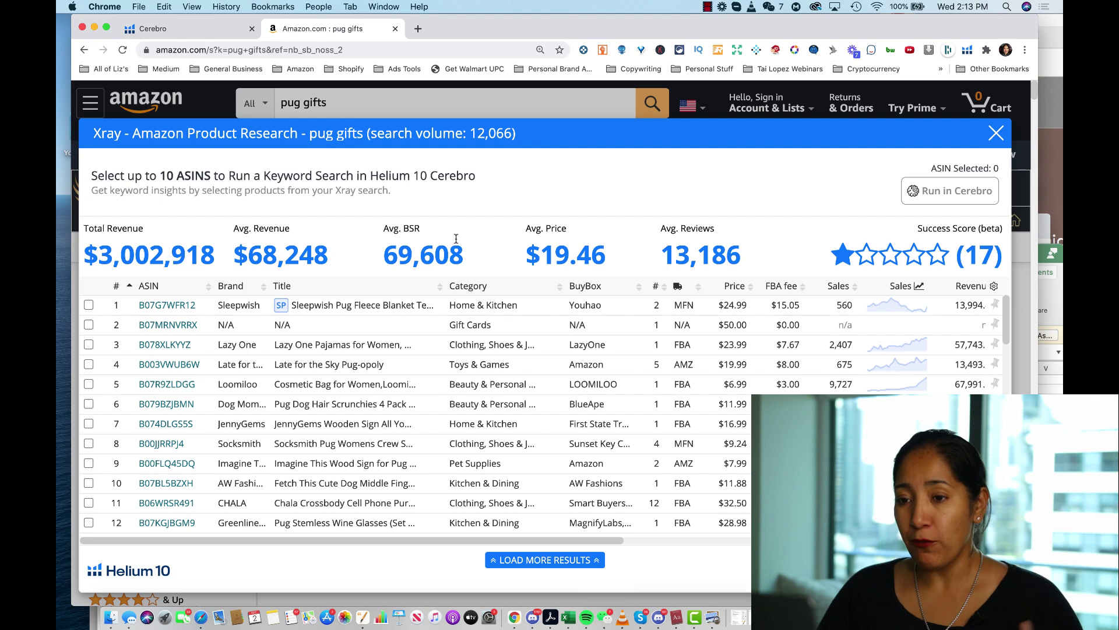
pyautogui.click(213, 28)
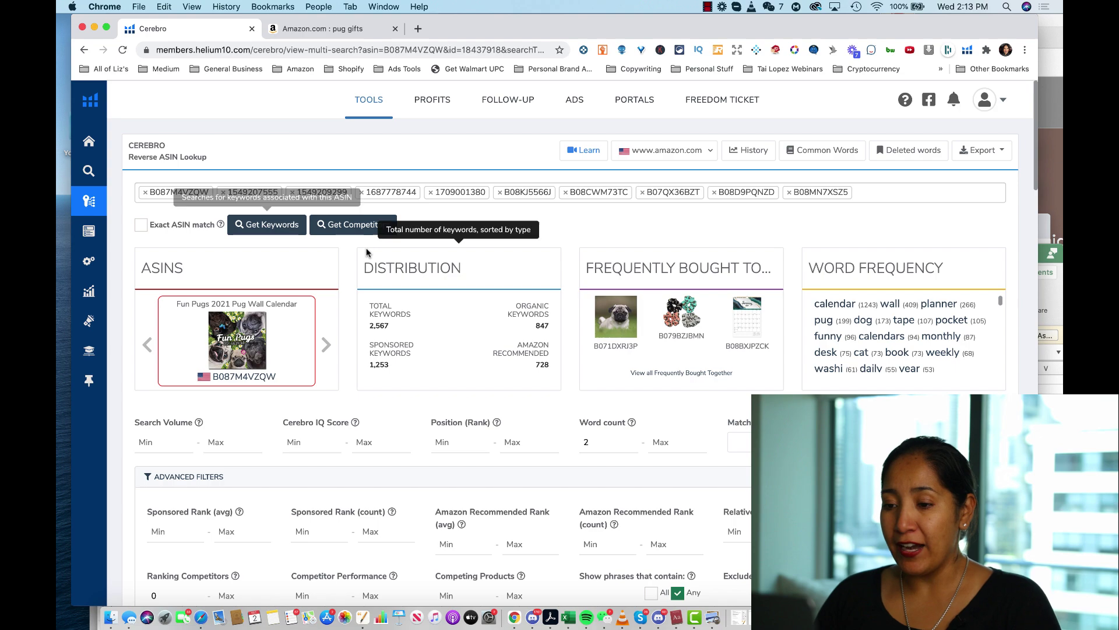
# - Tick nine Cerebro keywords, from dog calendar 2020 wall up to daschund calendar 2020
pyautogui.scroll(-1, 367, 252)
pyautogui.scroll(-5, 368, 252)
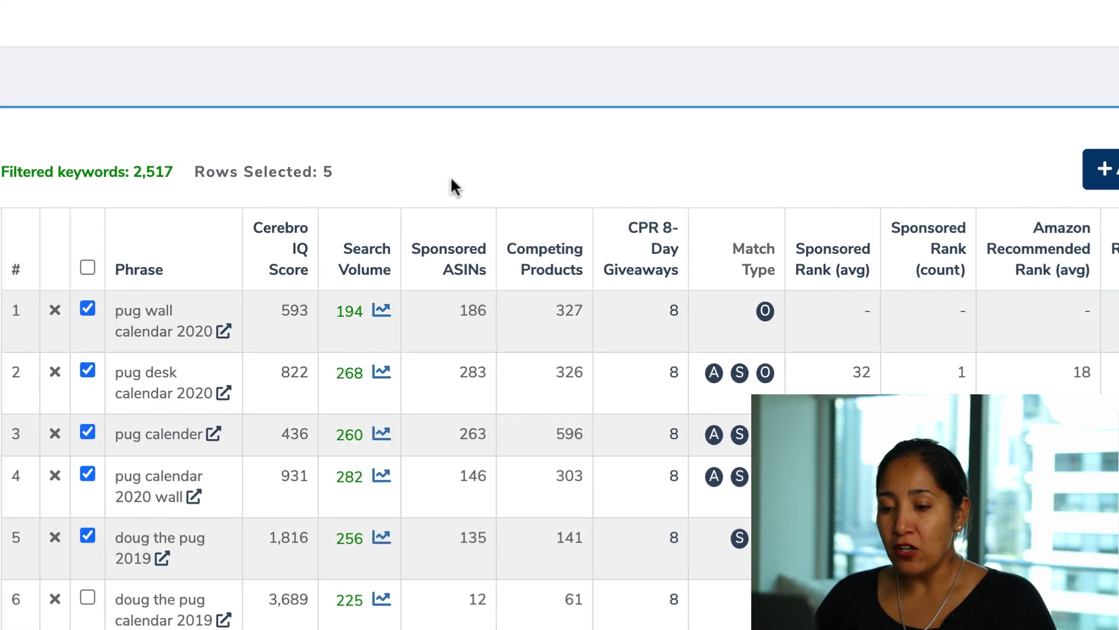
pyautogui.scroll(-1, 403, 301)
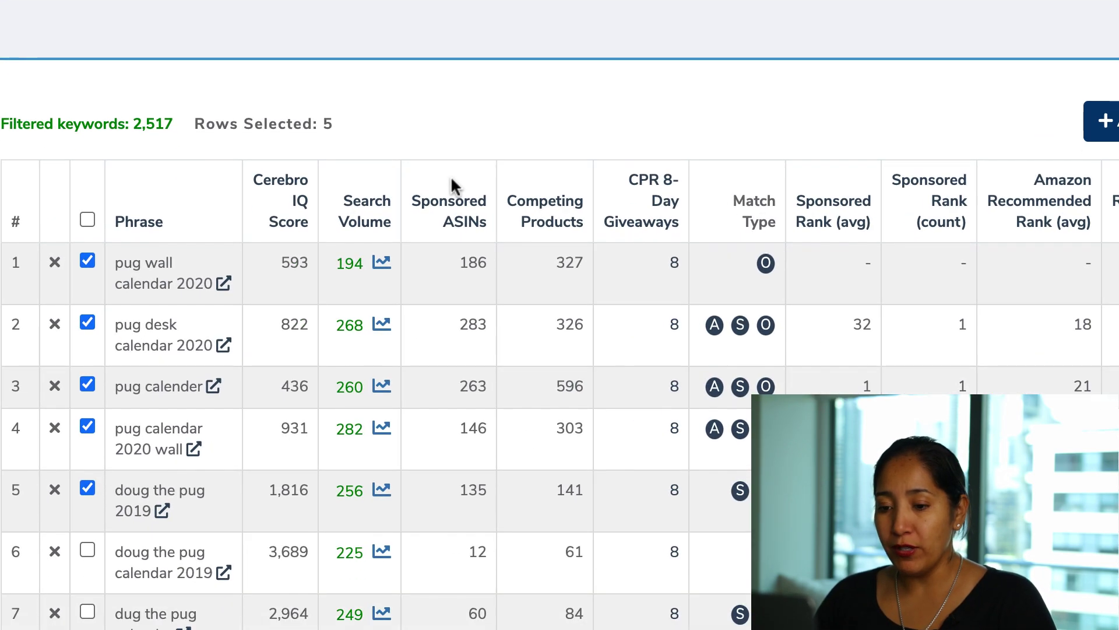
pyautogui.scroll(-6, 117, 530)
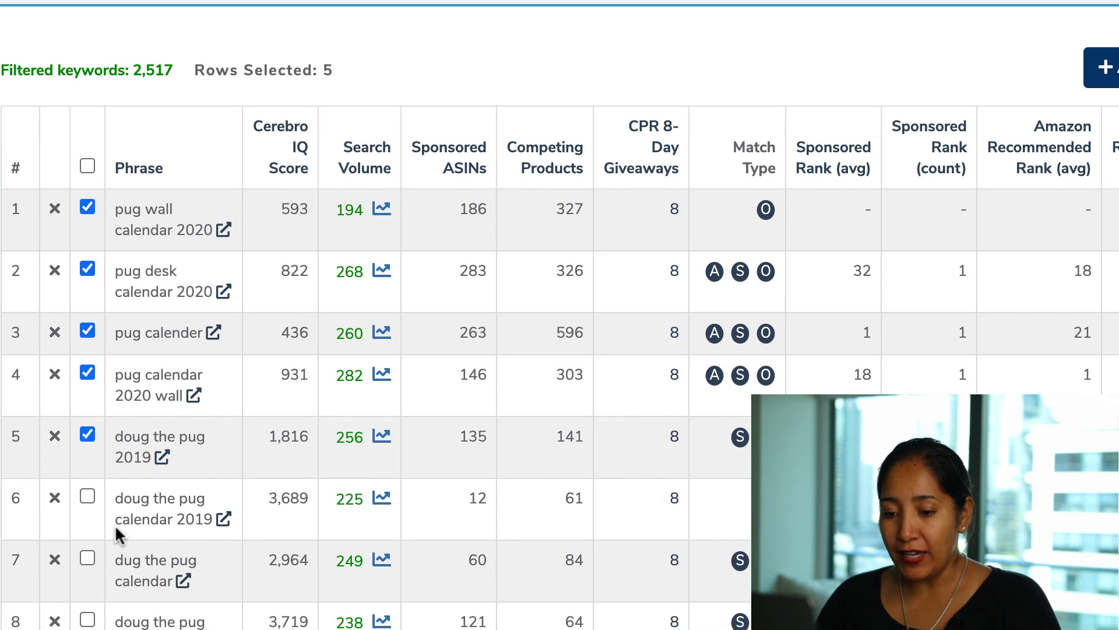
pyautogui.scroll(-5, 116, 528)
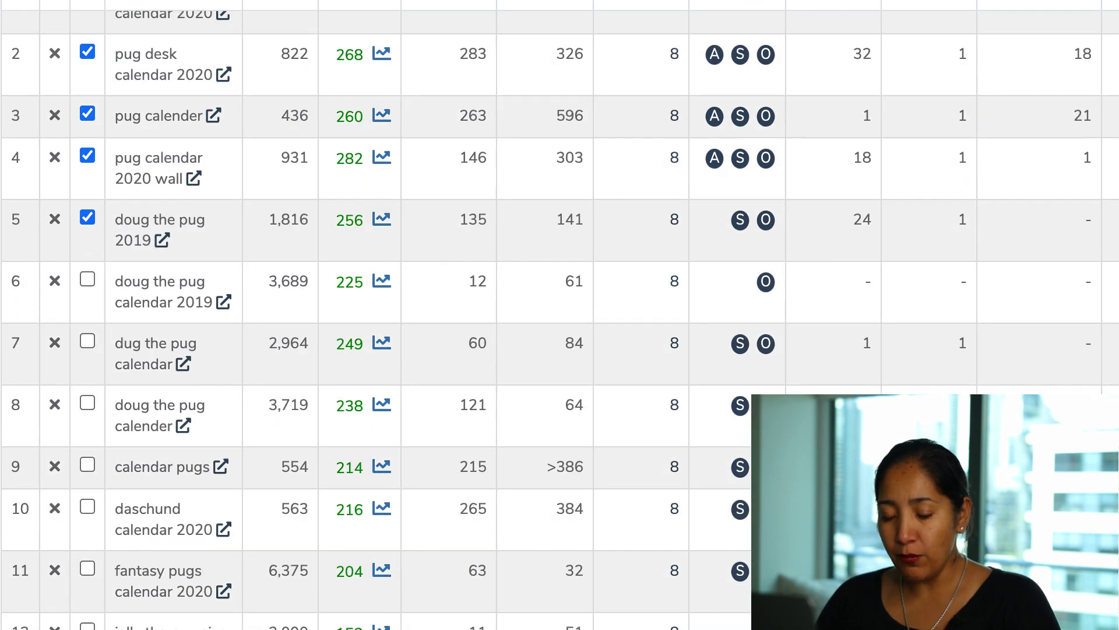
pyautogui.scroll(-9, 560, 315)
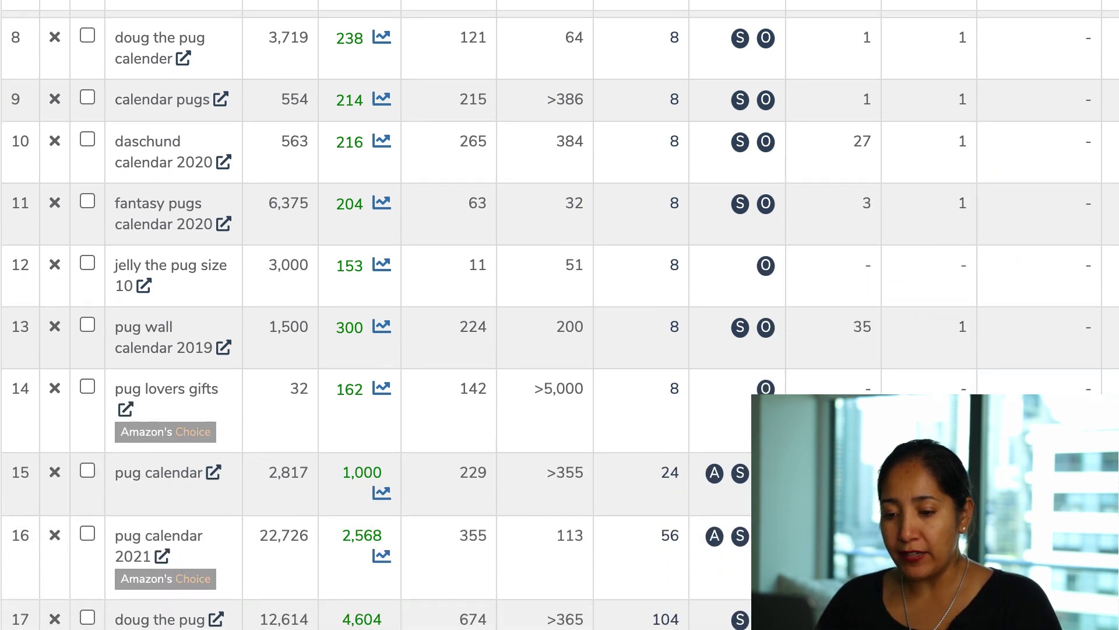
pyautogui.scroll(-2, 376, 314)
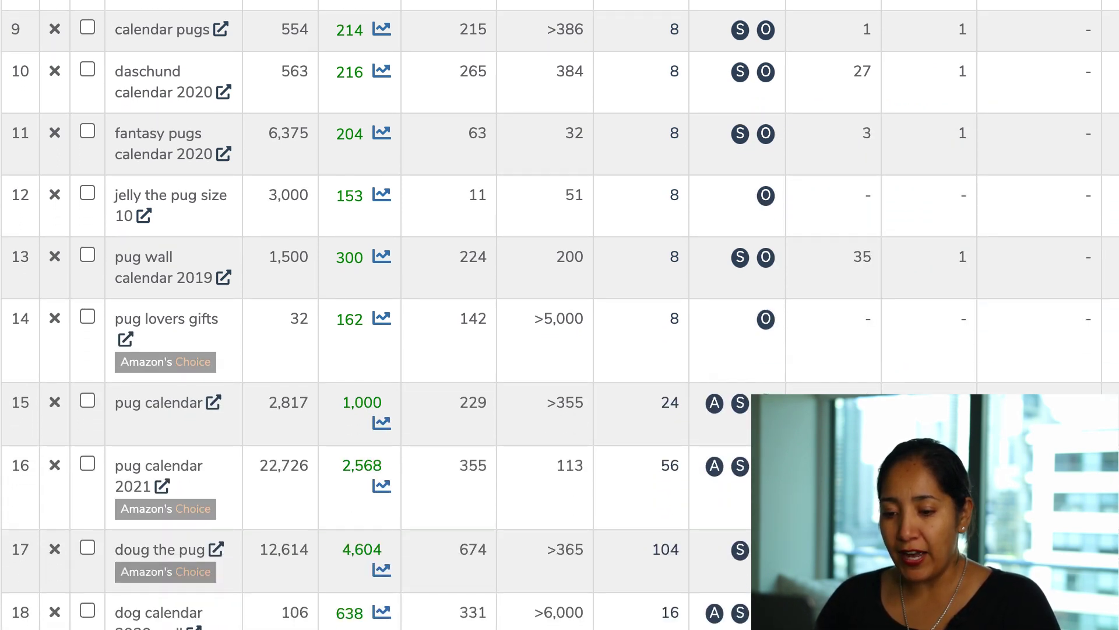
pyautogui.click(88, 610)
pyautogui.click(88, 547)
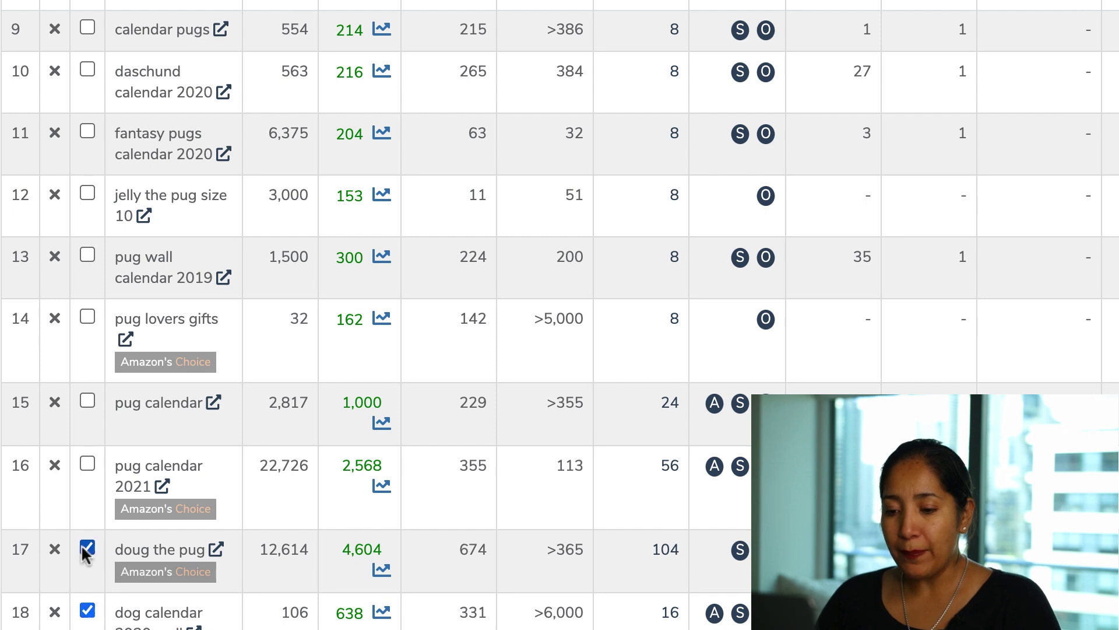
pyautogui.click(88, 464)
pyautogui.click(88, 401)
pyautogui.click(87, 317)
pyautogui.click(87, 254)
pyautogui.click(87, 193)
pyautogui.click(87, 132)
pyautogui.click(87, 70)
# - Tick calendar pugs, doug the pug calender, dug the pug calendar and doug the pug calendar 2019
pyautogui.scroll(1, 86, 82)
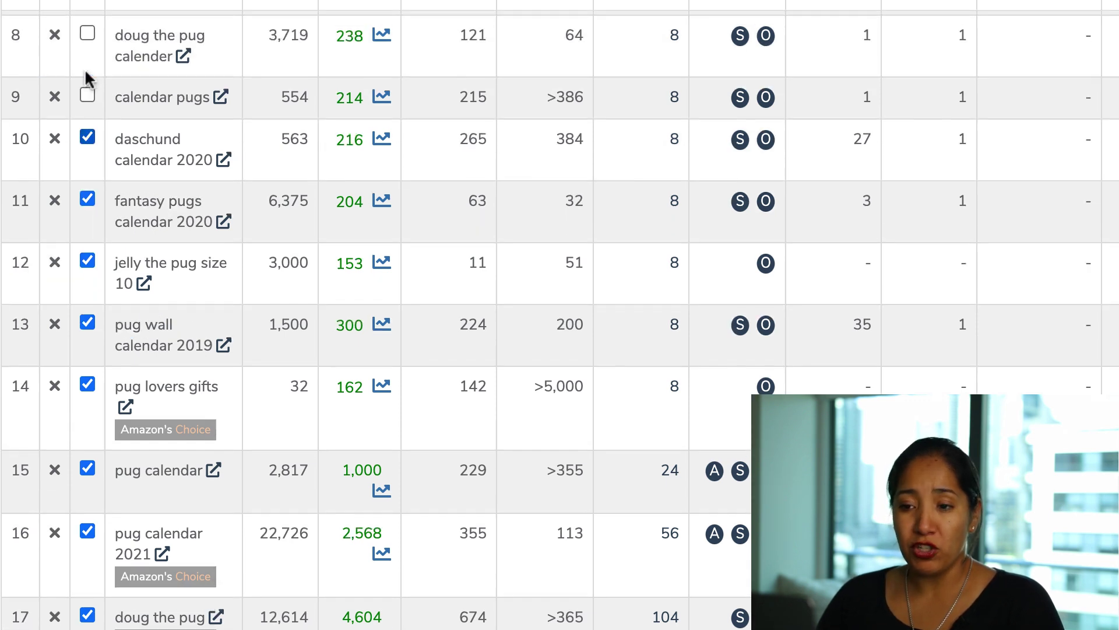
pyautogui.click(88, 97)
pyautogui.scroll(1, 87, 99)
pyautogui.click(87, 93)
pyautogui.scroll(2, 86, 105)
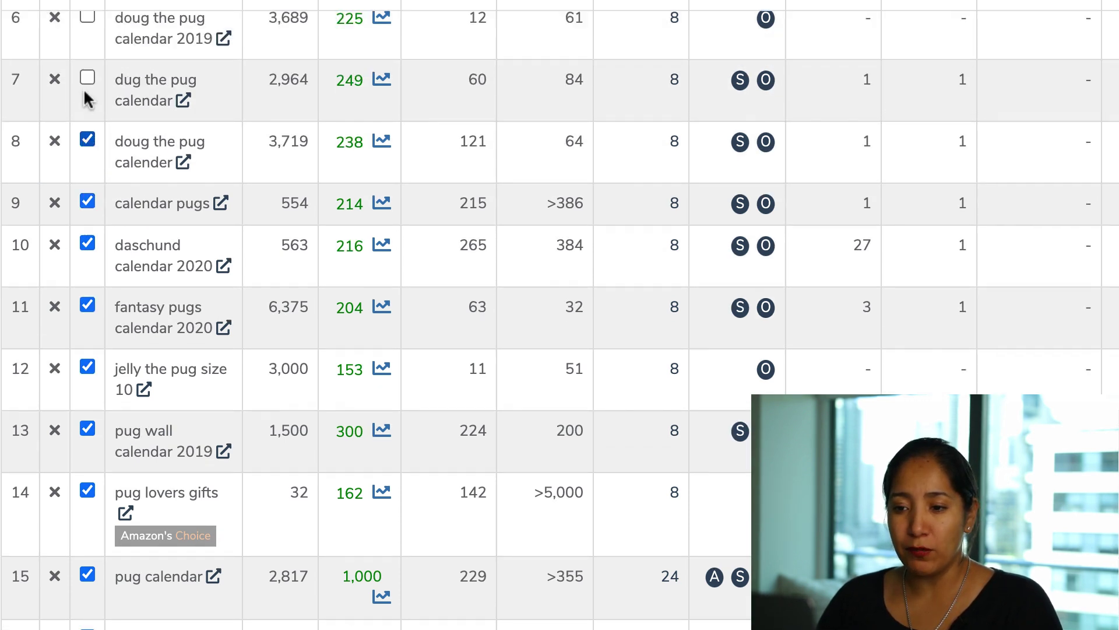
pyautogui.click(88, 145)
pyautogui.click(87, 84)
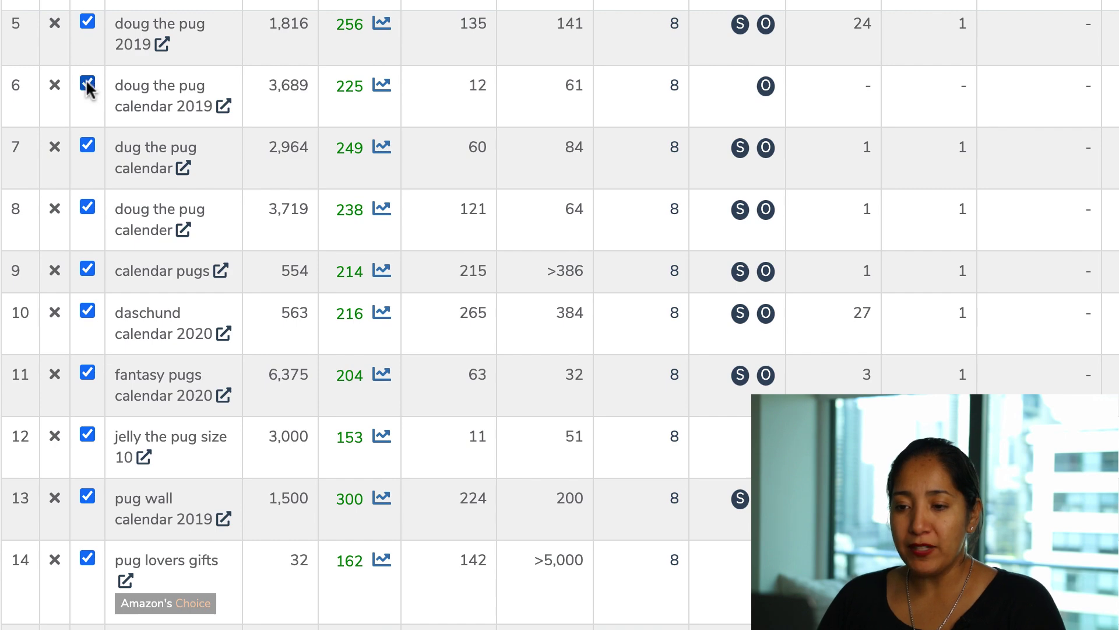
pyautogui.scroll(-1, 87, 87)
pyautogui.scroll(-8, 89, 89)
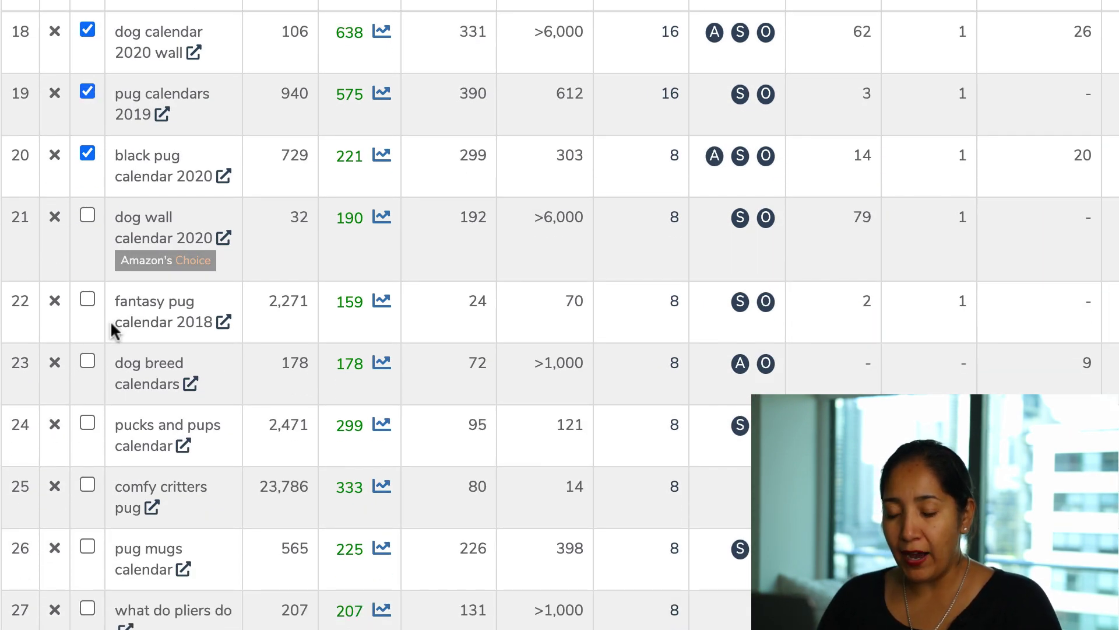
pyautogui.scroll(15, 112, 324)
pyautogui.scroll(-5, 112, 324)
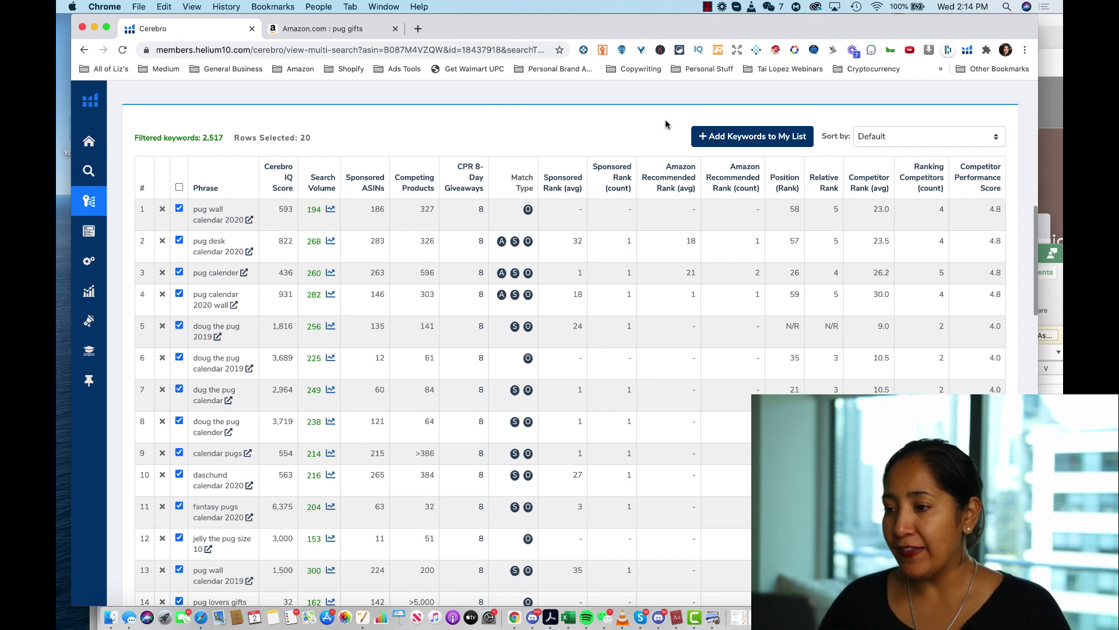
# - Create a new Cerebro keyword folder named Pugs
pyautogui.click(732, 138)
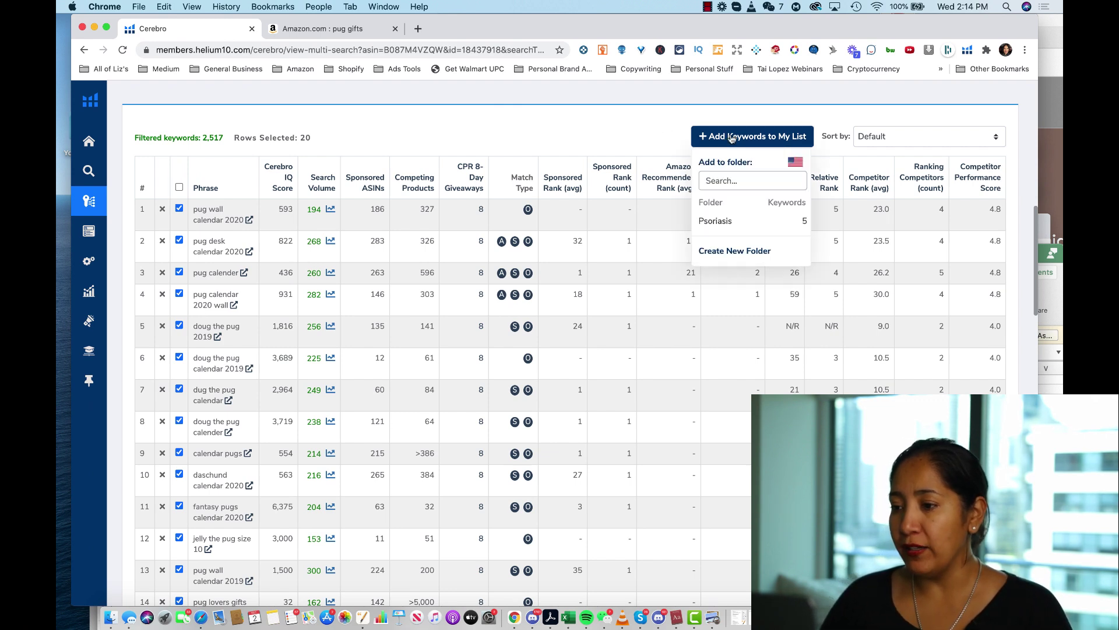
pyautogui.click(734, 175)
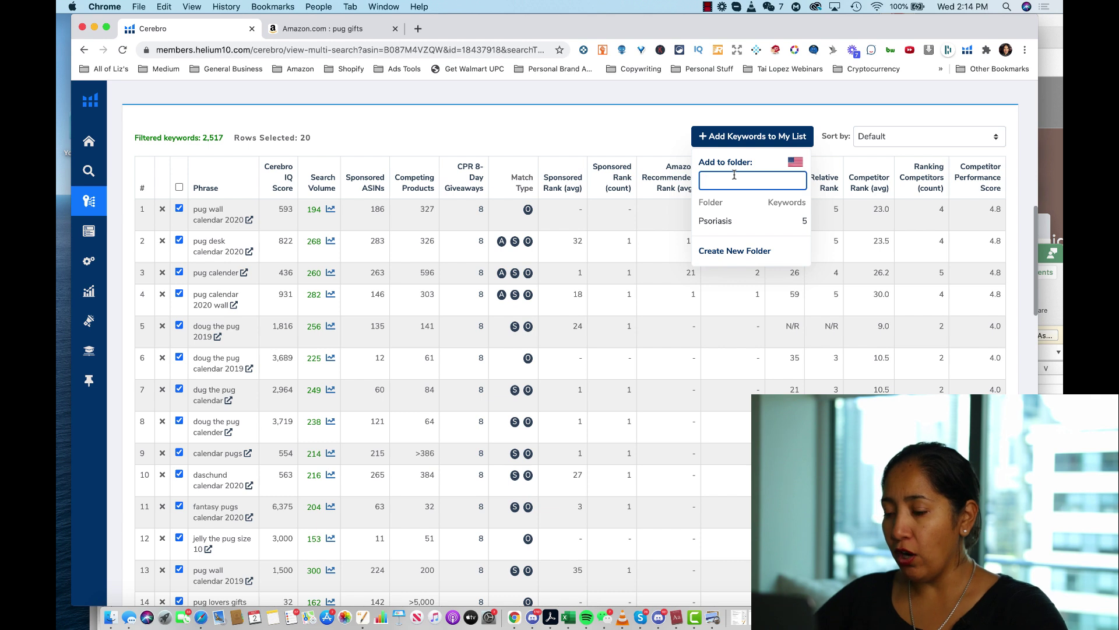
pyautogui.write('Pugs')
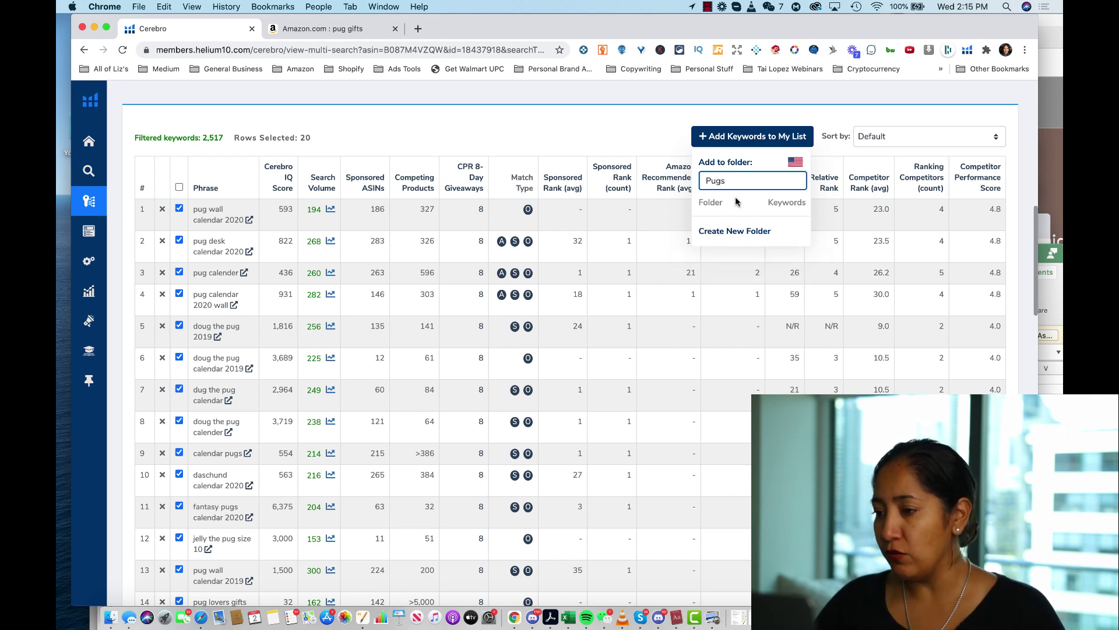
pyautogui.click(722, 232)
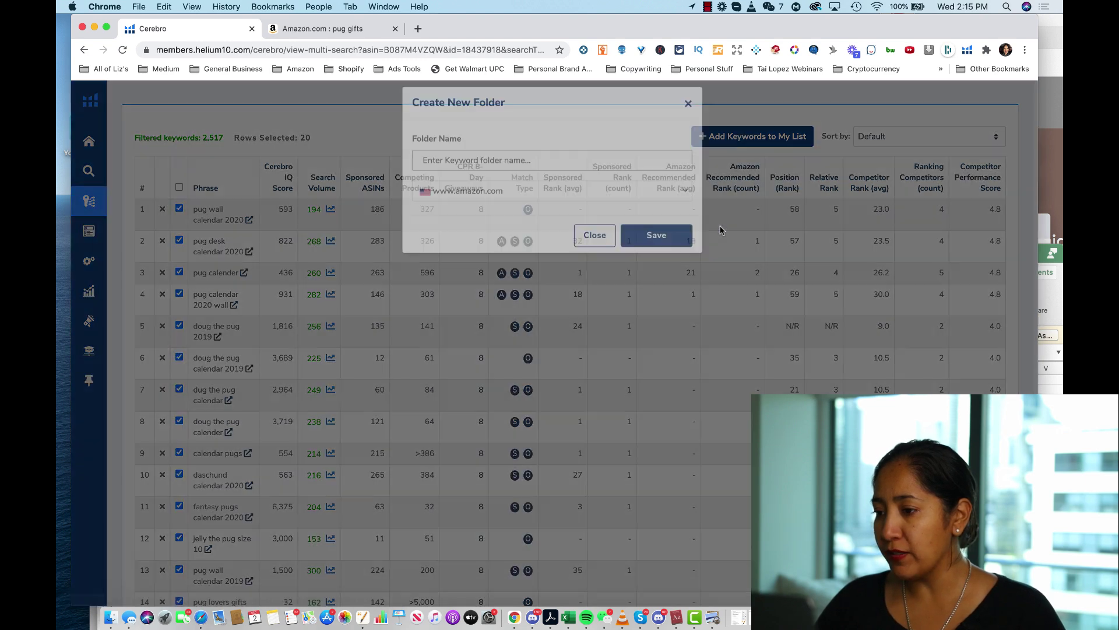
pyautogui.click(479, 179)
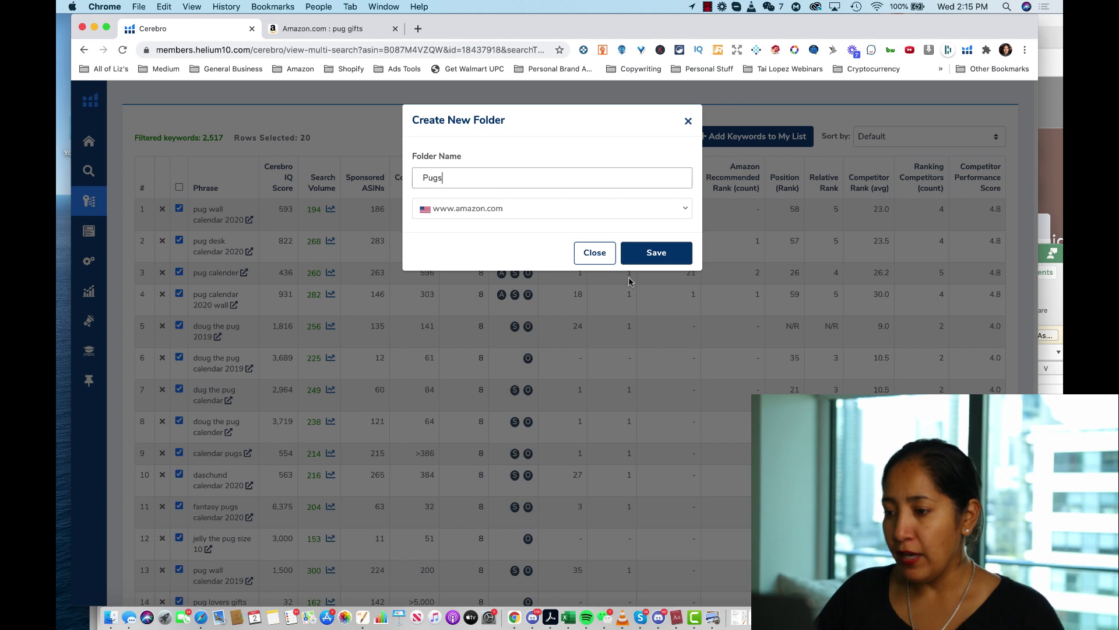
pyautogui.click(657, 254)
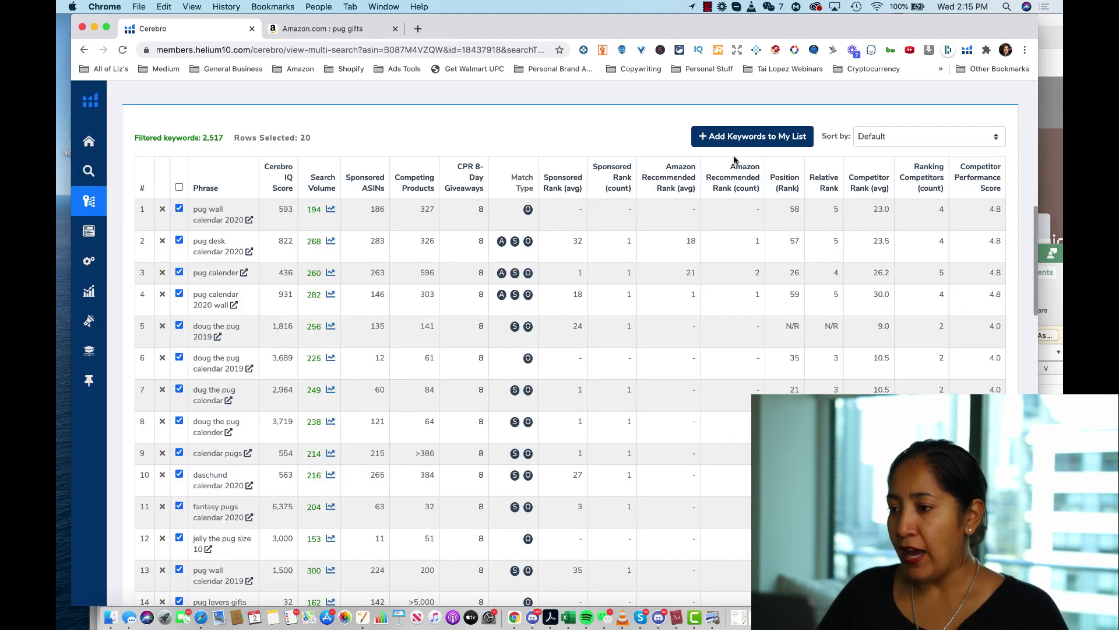
# - Add the 20 selected keywords to the Pugs folder and confirm
pyautogui.click(747, 140)
pyautogui.click(709, 240)
pyautogui.click(529, 409)
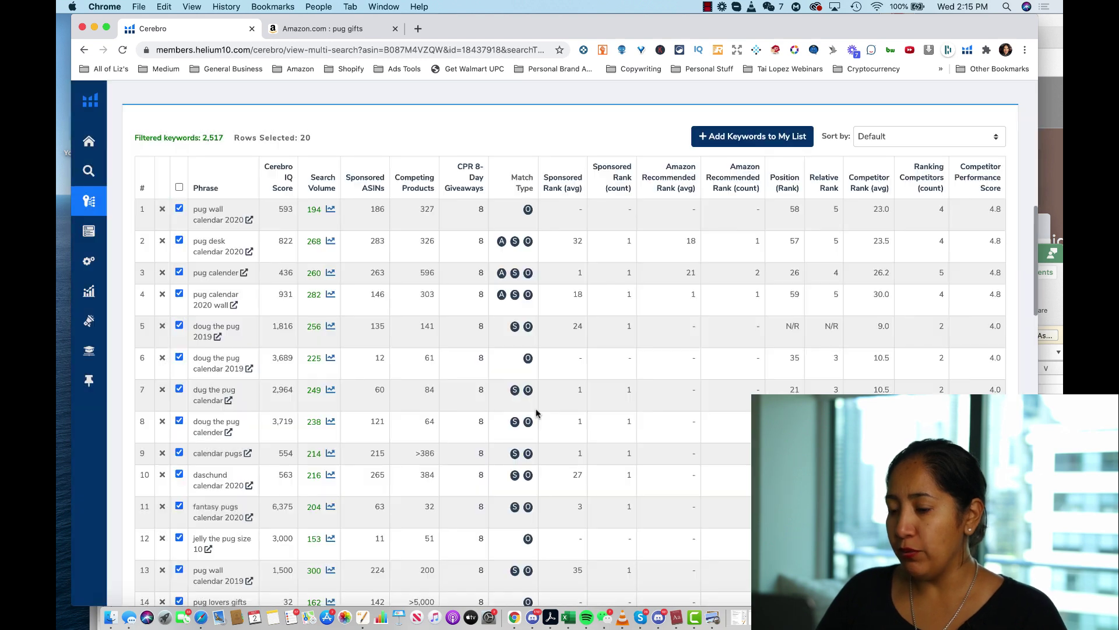
# - Bring the Xray export workbook forward in Excel and clear row 3
pyautogui.scroll(7, 536, 408)
pyautogui.scroll(4, 536, 413)
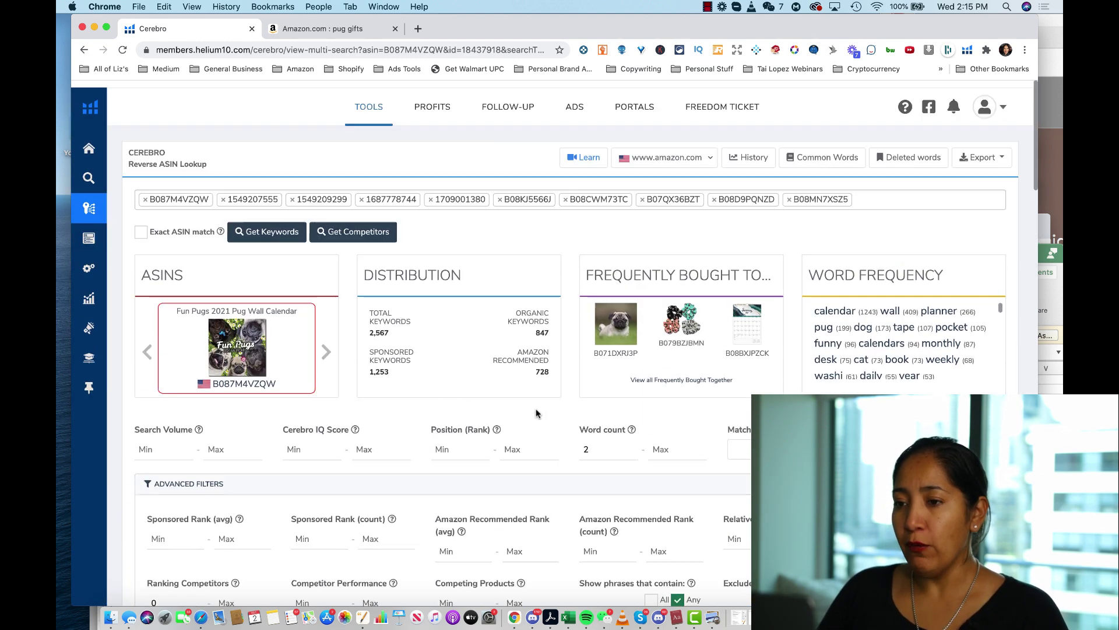
pyautogui.rightClick(569, 619)
pyautogui.click(627, 492)
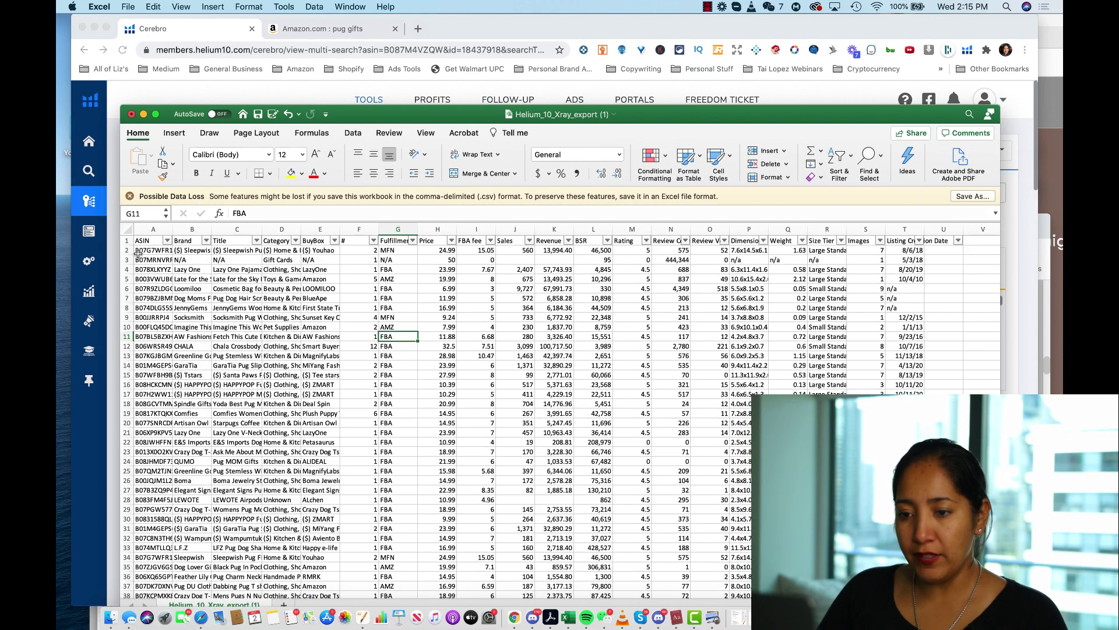
pyautogui.click(141, 251)
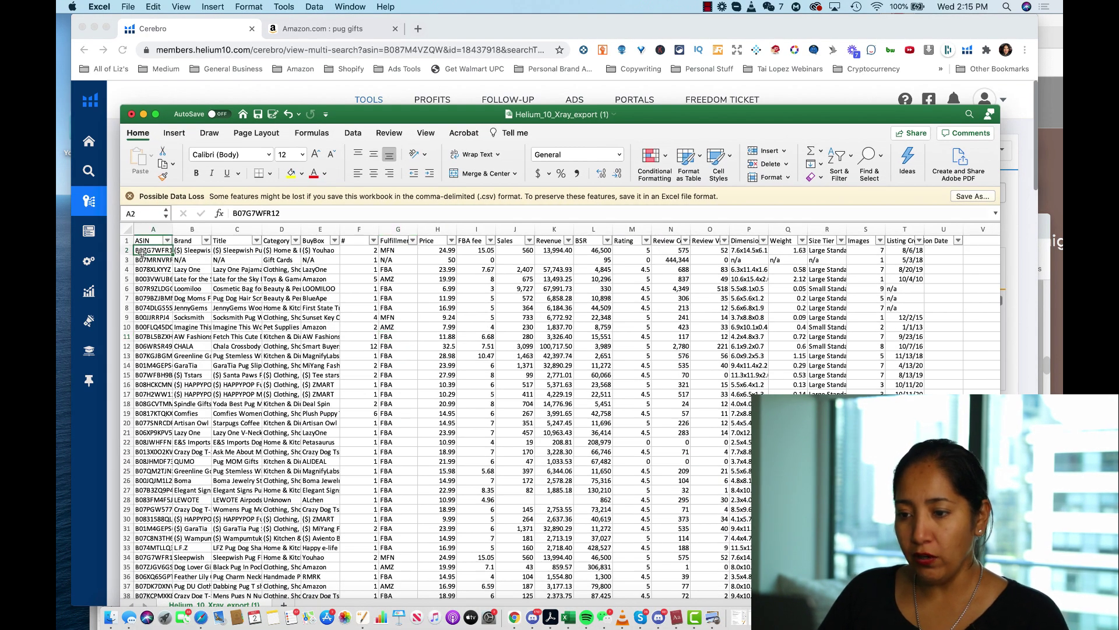
pyautogui.click(124, 260)
pyautogui.press('Delete')
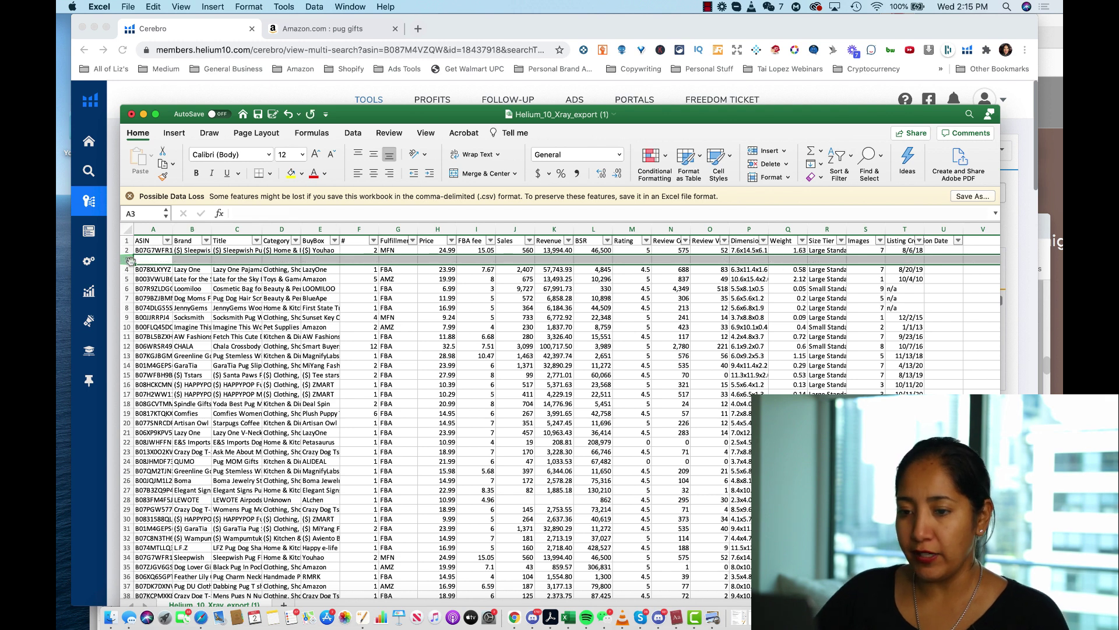
# - Select the ASIN column from A2 and paste the ASINs into Cerebro's ASIN search box
pyautogui.click(157, 252)
pyautogui.hotkey('shift', 'Down')
pyautogui.hotkey('shift', 'Down')
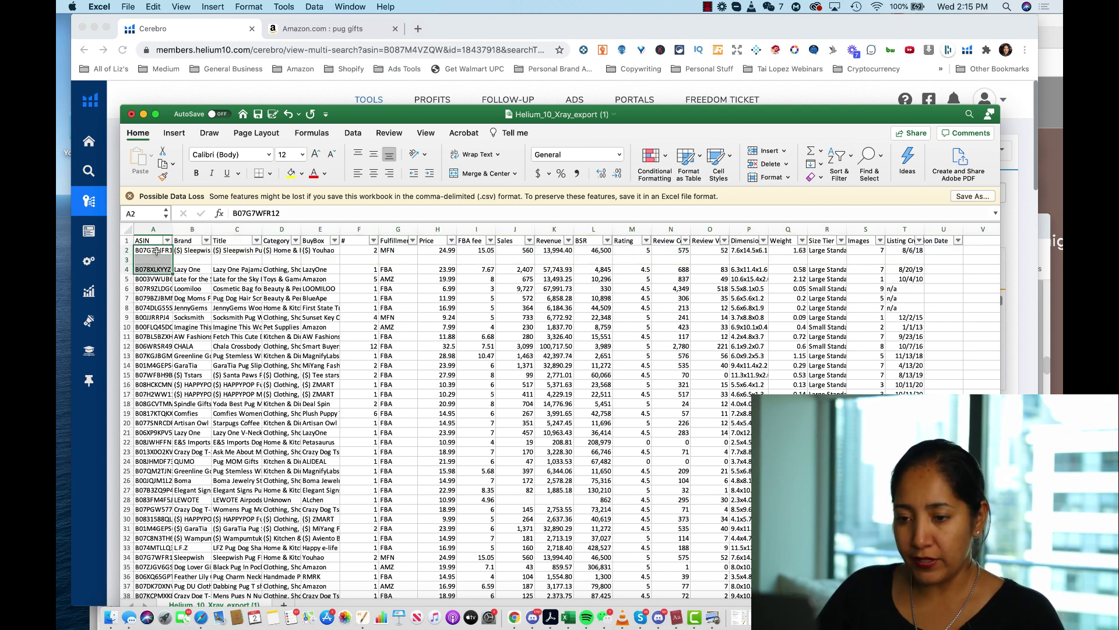
pyautogui.press('super+Tab')
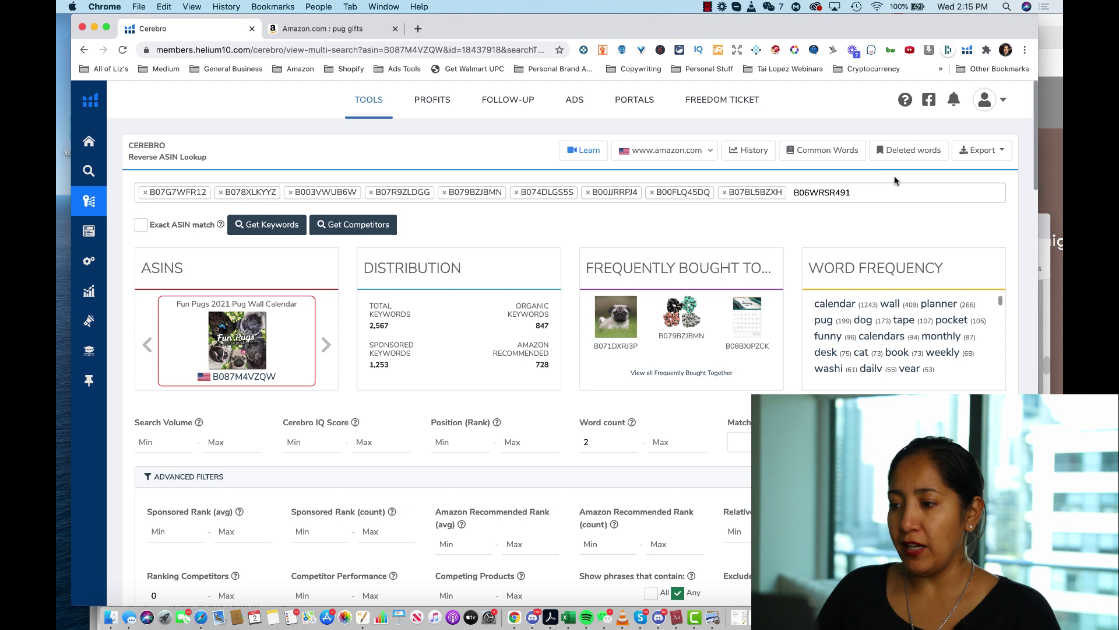
pyautogui.click(874, 188)
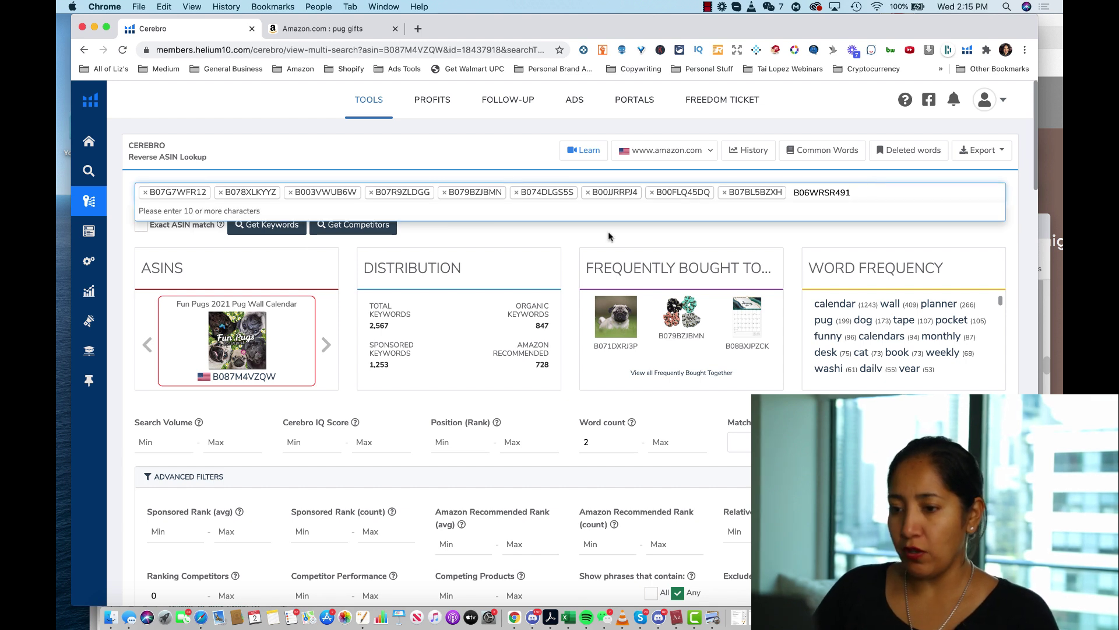
# - Remove the incomplete tenth ASIN and get keywords for the nine competitor ASINs
pyautogui.click(371, 230)
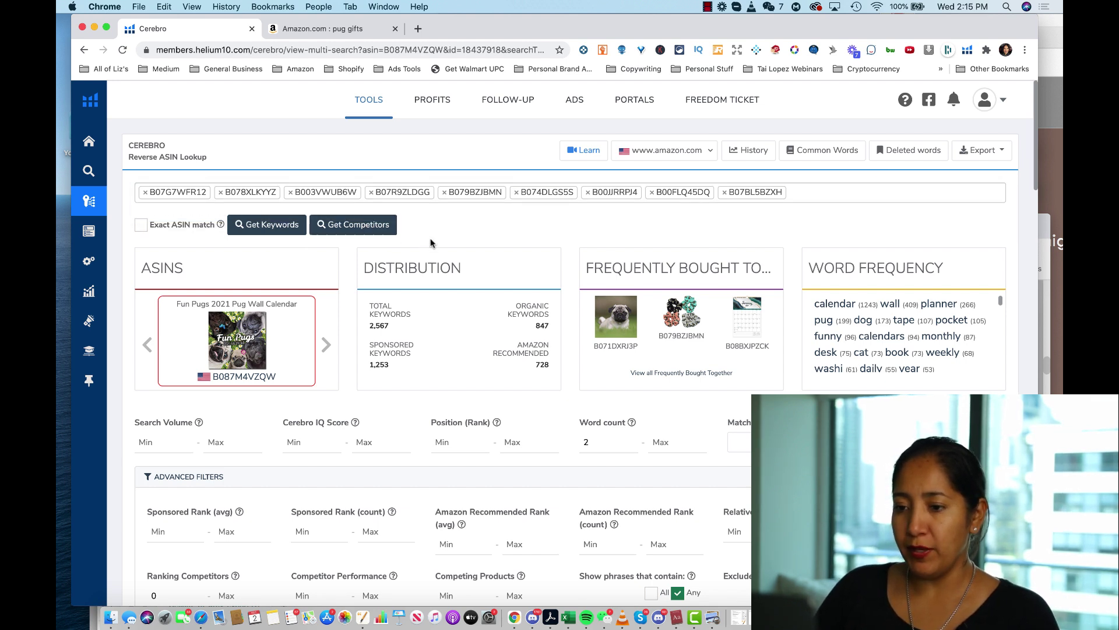
pyautogui.click(271, 225)
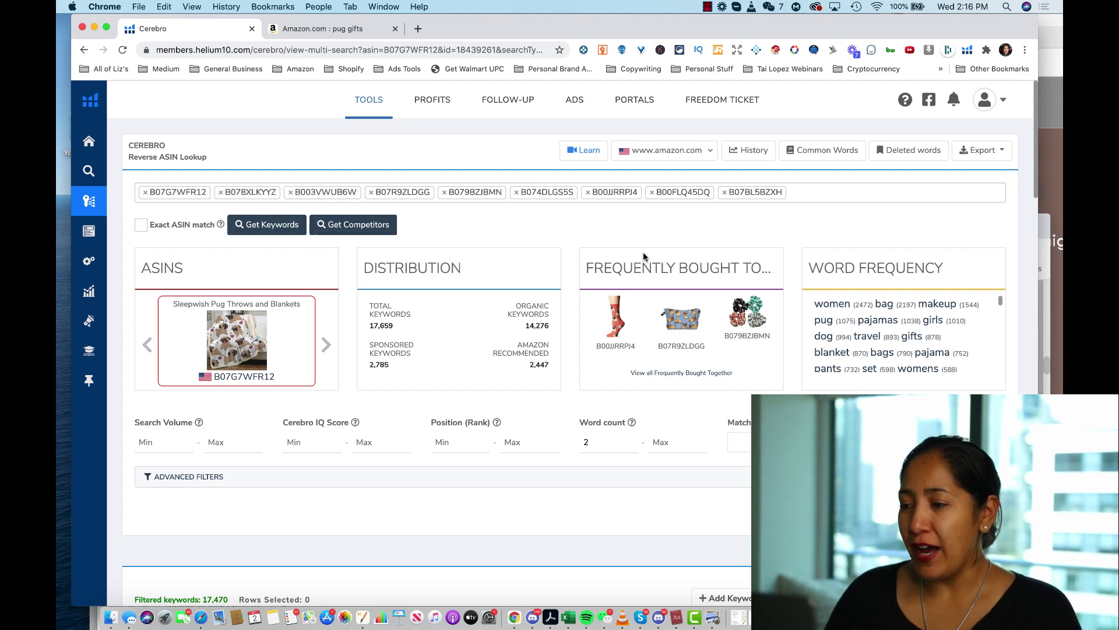
pyautogui.scroll(-5, 485, 303)
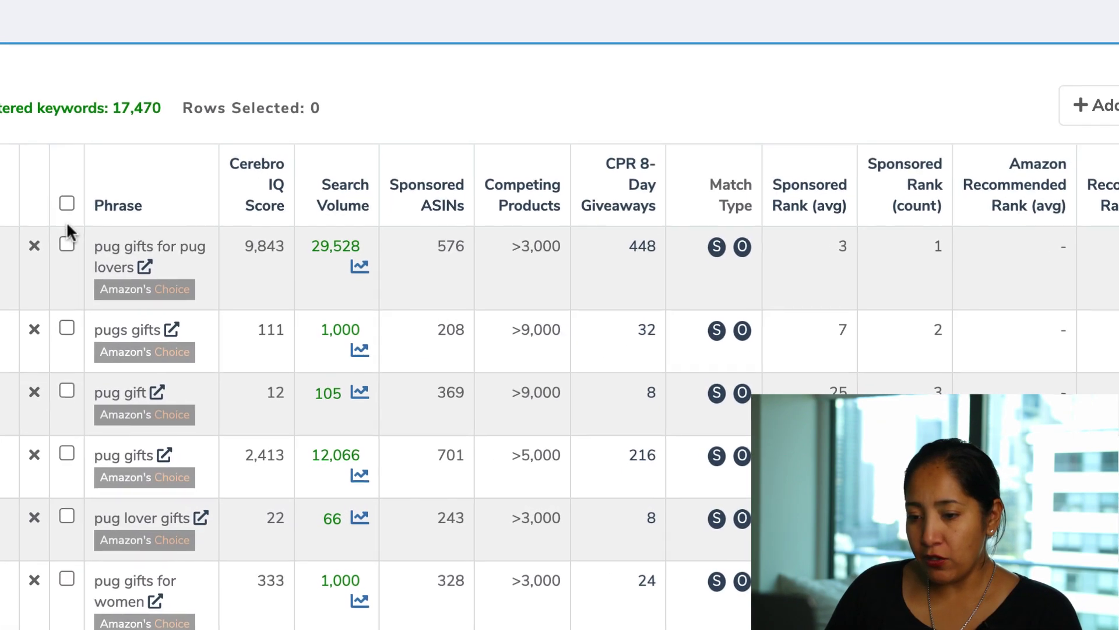
# - Tick 'pug gifts for pug lovers', 'pugs gifts', 'pug gift', 'pug gifts', 'pug lover gifts', 'pug gifts for women', 'pug lovers gifts', 'stuff for pugs'
pyautogui.click(179, 377)
pyautogui.click(66, 326)
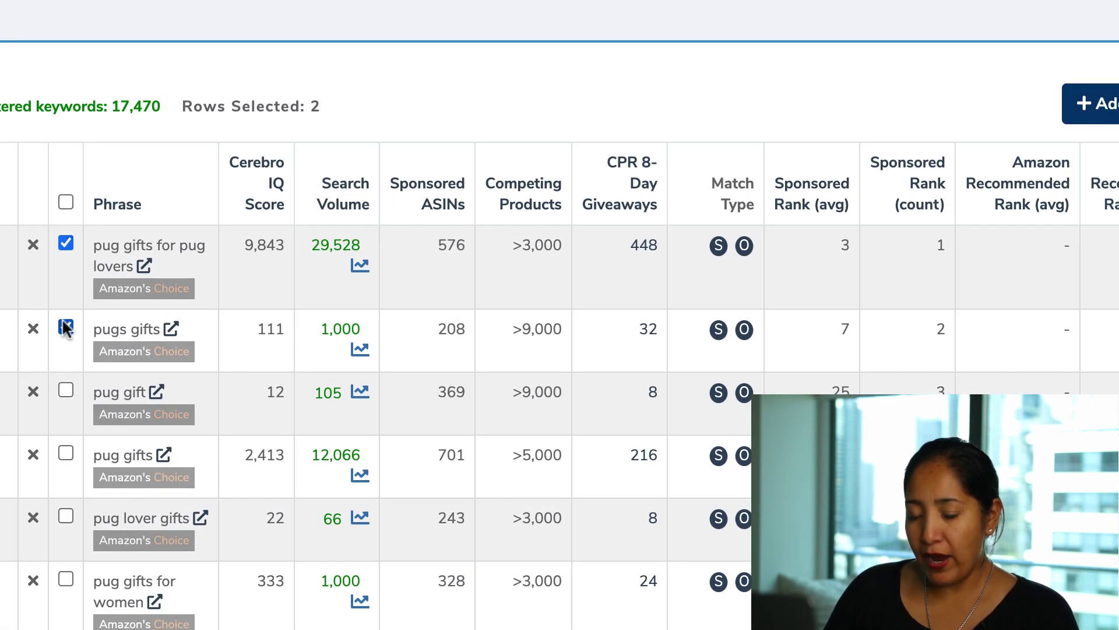
pyautogui.click(65, 390)
pyautogui.scroll(-1, 65, 388)
pyautogui.click(66, 361)
pyautogui.click(66, 424)
pyautogui.click(65, 487)
pyautogui.scroll(-2, 66, 493)
pyautogui.click(66, 449)
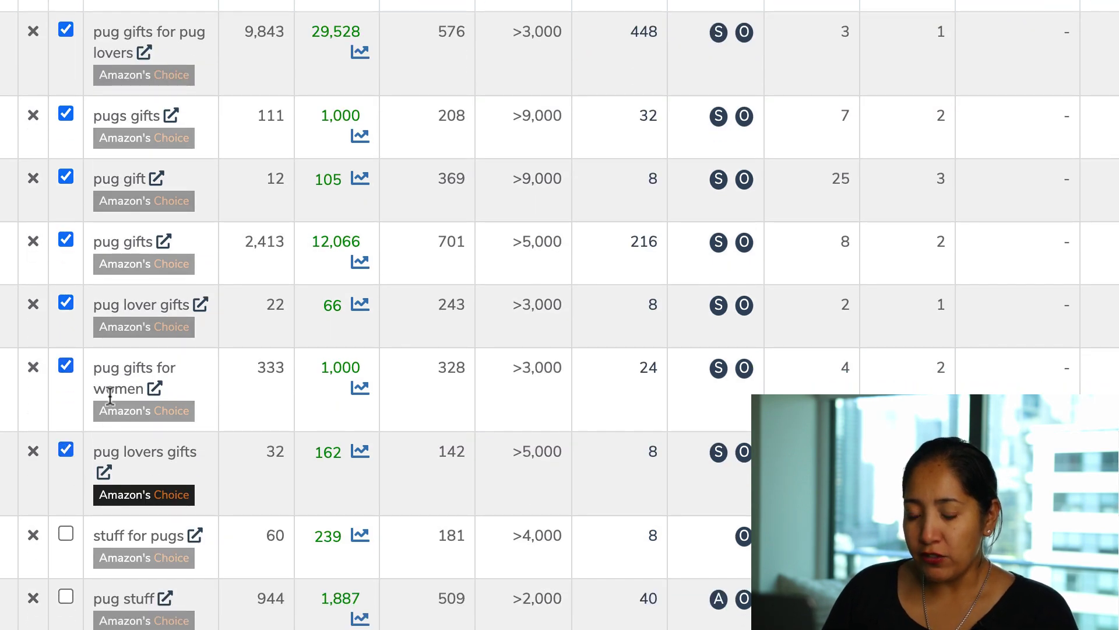
pyautogui.scroll(-1, 73, 421)
pyautogui.scroll(-1, 72, 421)
pyautogui.click(66, 435)
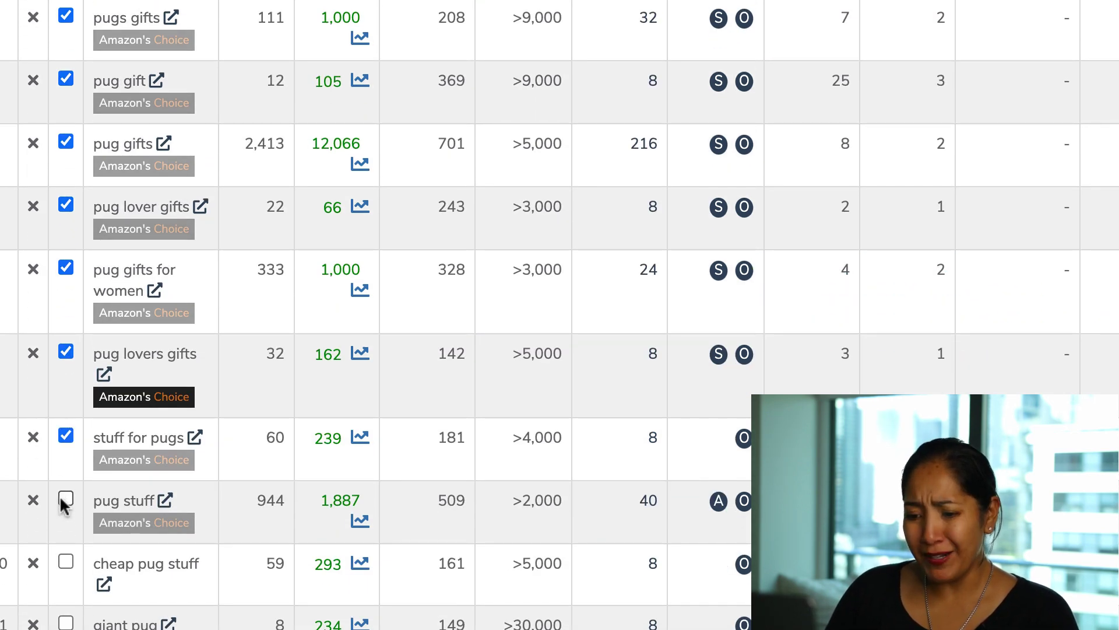
pyautogui.scroll(-1, 64, 505)
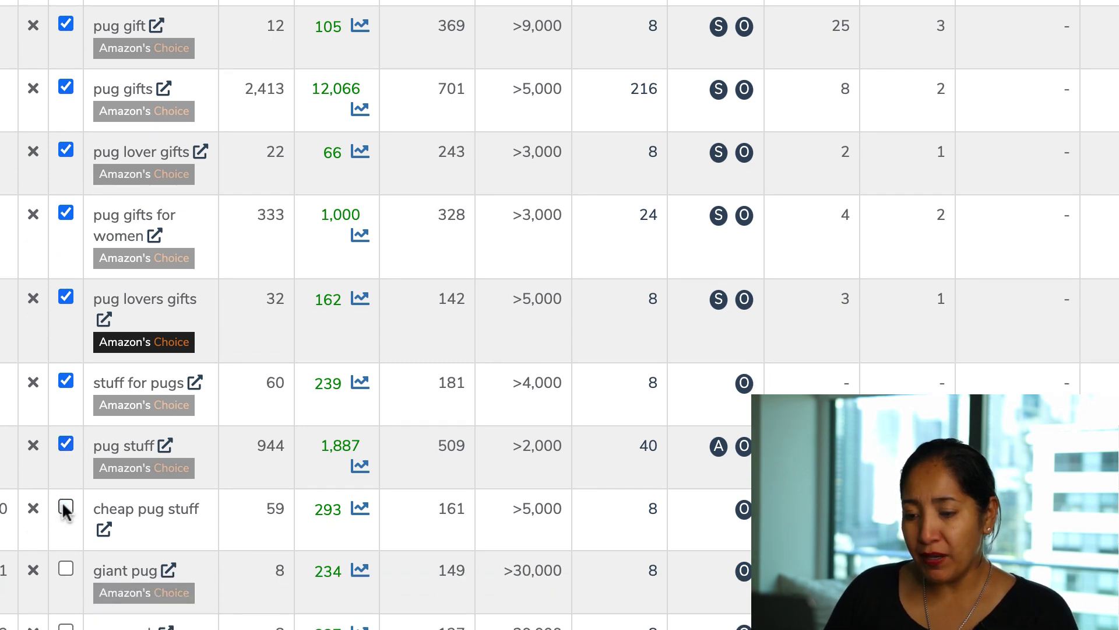
pyautogui.scroll(-2, 66, 511)
# - Tick 'giant pug', 'pug pack', 'pug gift ideas', 'pug accessories', 'pug themed gifts', 'cheap pug gifts', 'real pug', 'little pugs', and others
pyautogui.click(66, 482)
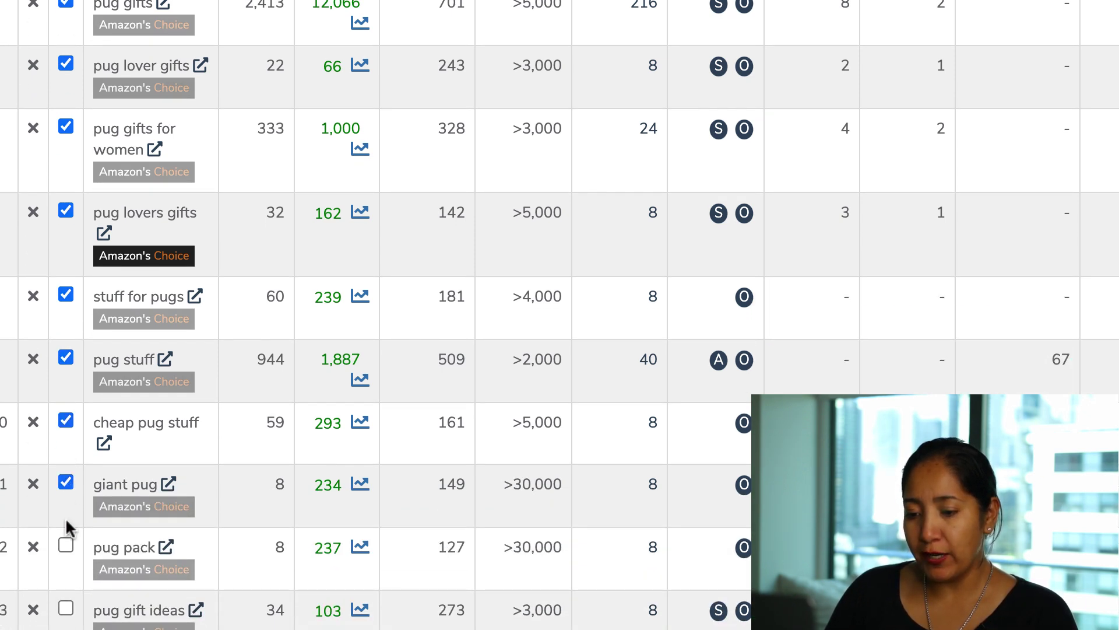
pyautogui.click(66, 548)
pyautogui.scroll(-2, 68, 545)
pyautogui.click(66, 519)
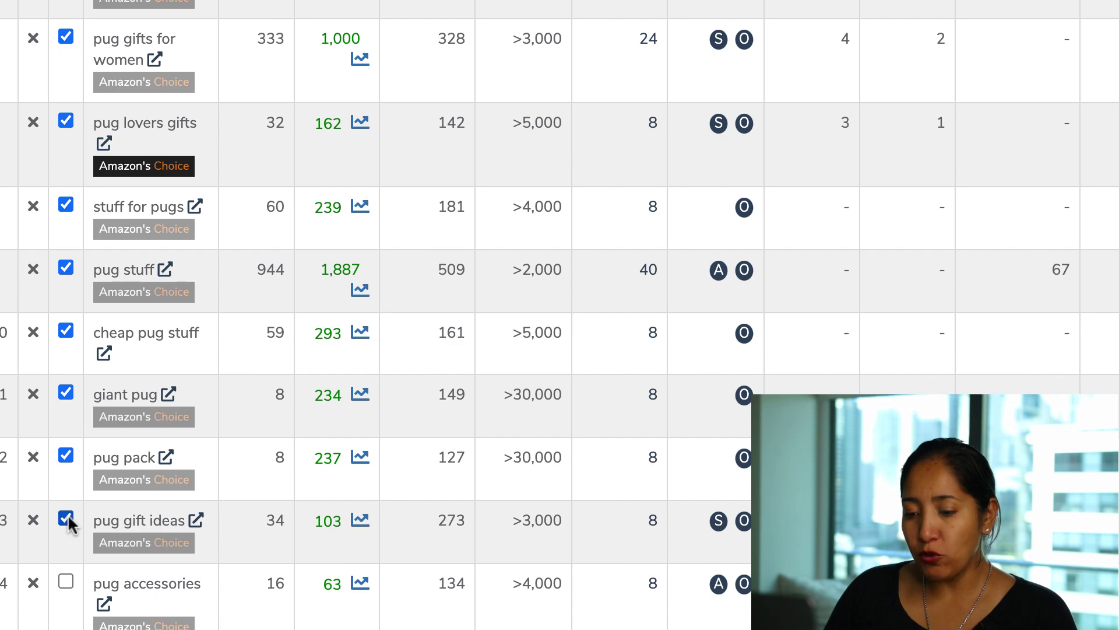
pyautogui.click(65, 583)
pyautogui.scroll(-2, 63, 577)
pyautogui.click(66, 555)
pyautogui.scroll(-2, 65, 555)
pyautogui.click(66, 554)
pyautogui.scroll(-3, 68, 548)
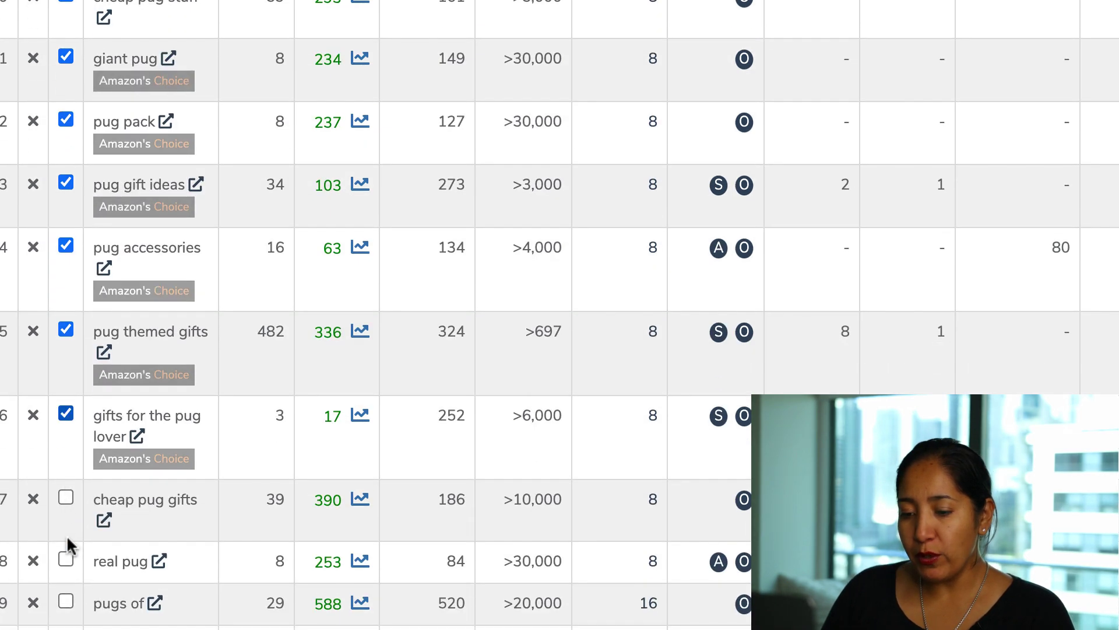
pyautogui.click(66, 497)
pyautogui.click(66, 560)
pyautogui.click(66, 602)
pyautogui.scroll(-1, 66, 604)
pyautogui.click(66, 564)
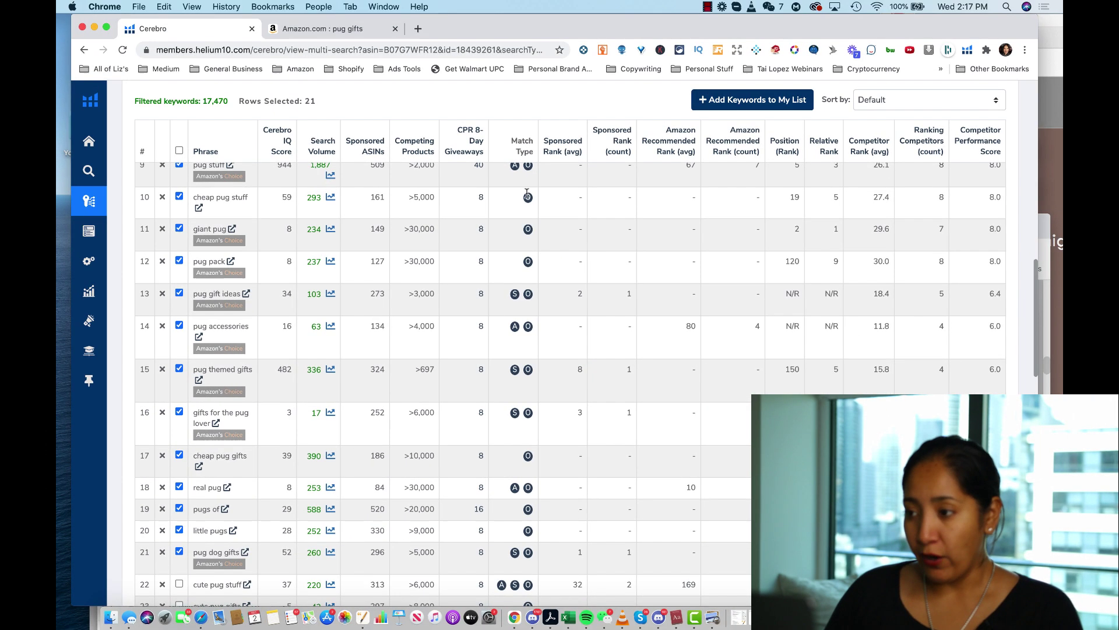
# - Save the 21 selected keywords to the Pugs folder
pyautogui.click(747, 98)
pyautogui.click(720, 202)
pyautogui.click(555, 409)
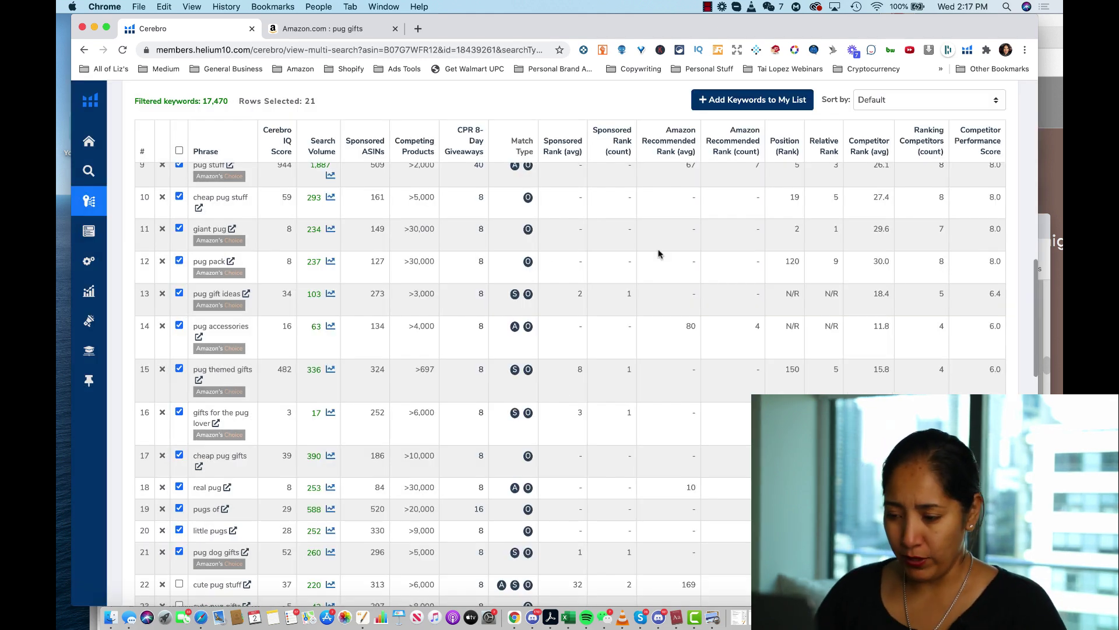
# - Open the Pugs folder from the saved keyword folders list
pyautogui.scroll(10, 602, 193)
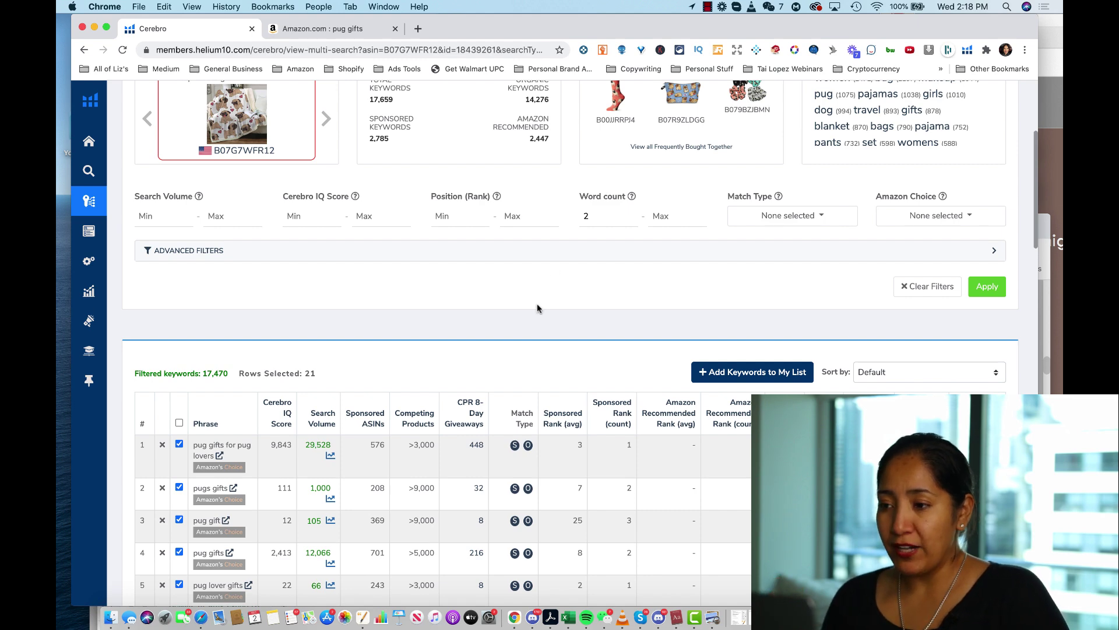
pyautogui.scroll(5, 536, 308)
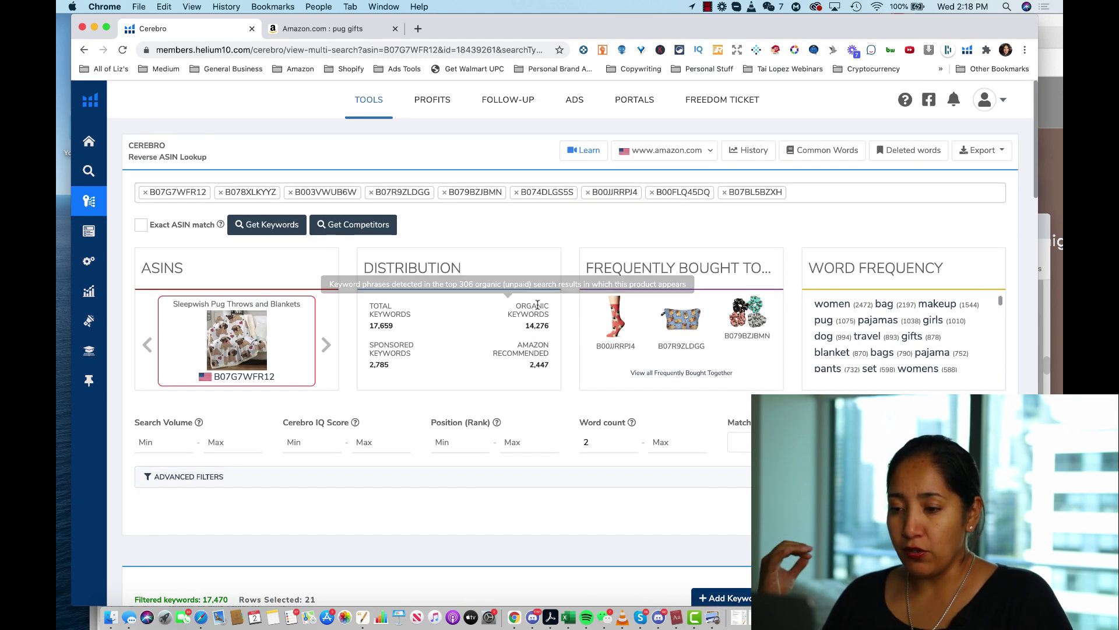
pyautogui.scroll(-4, 522, 355)
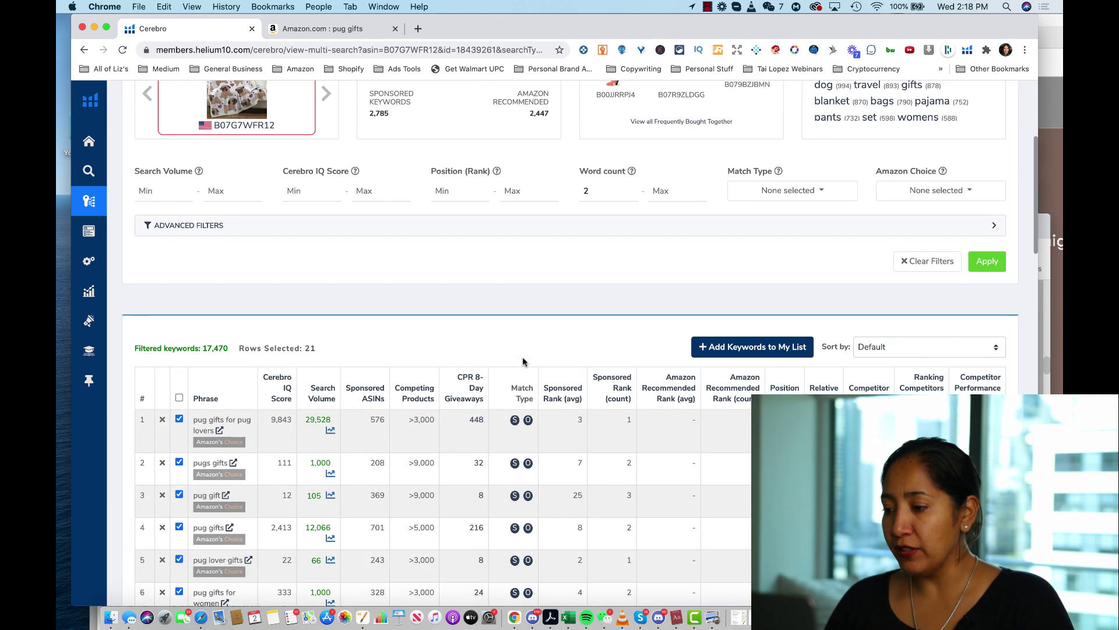
pyautogui.scroll(3, 522, 356)
pyautogui.moveTo(104, 379)
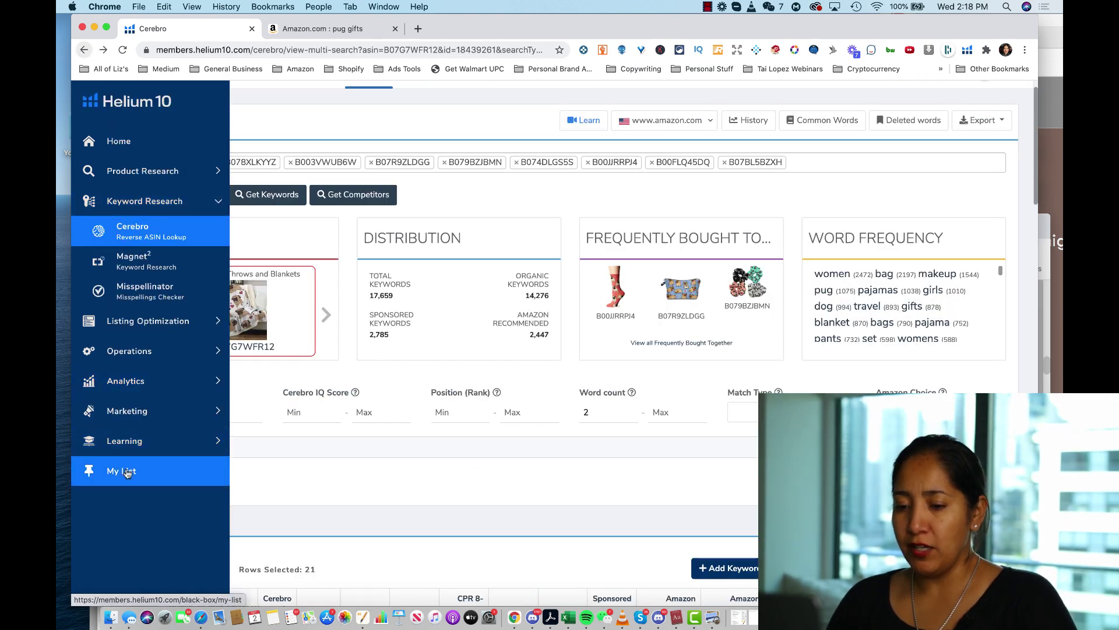
pyautogui.click(108, 471)
pyautogui.click(217, 149)
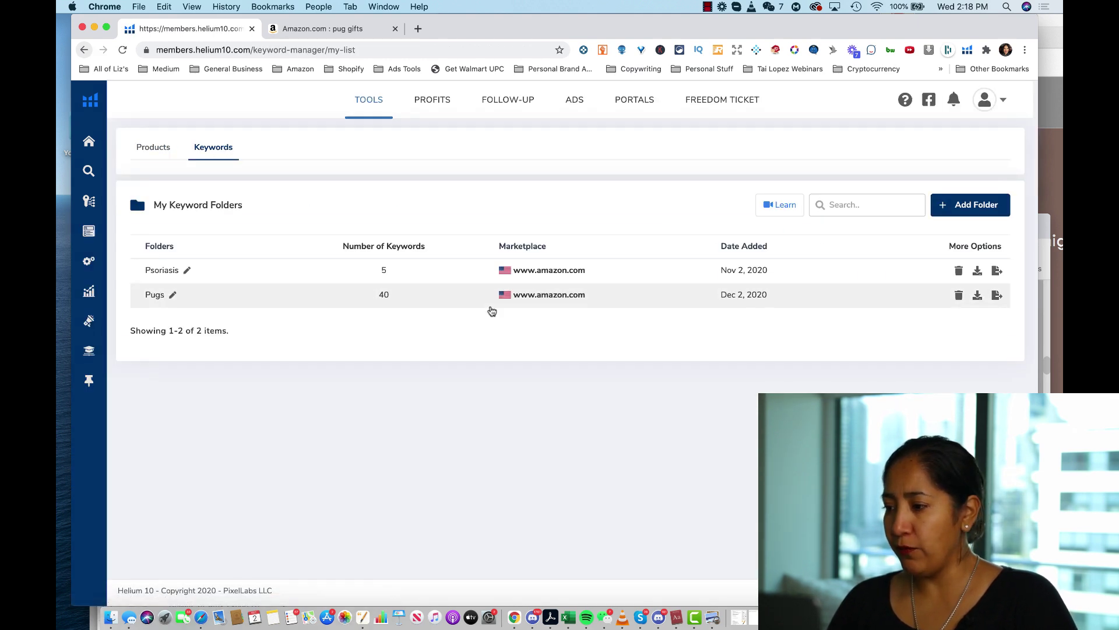
pyautogui.click(163, 295)
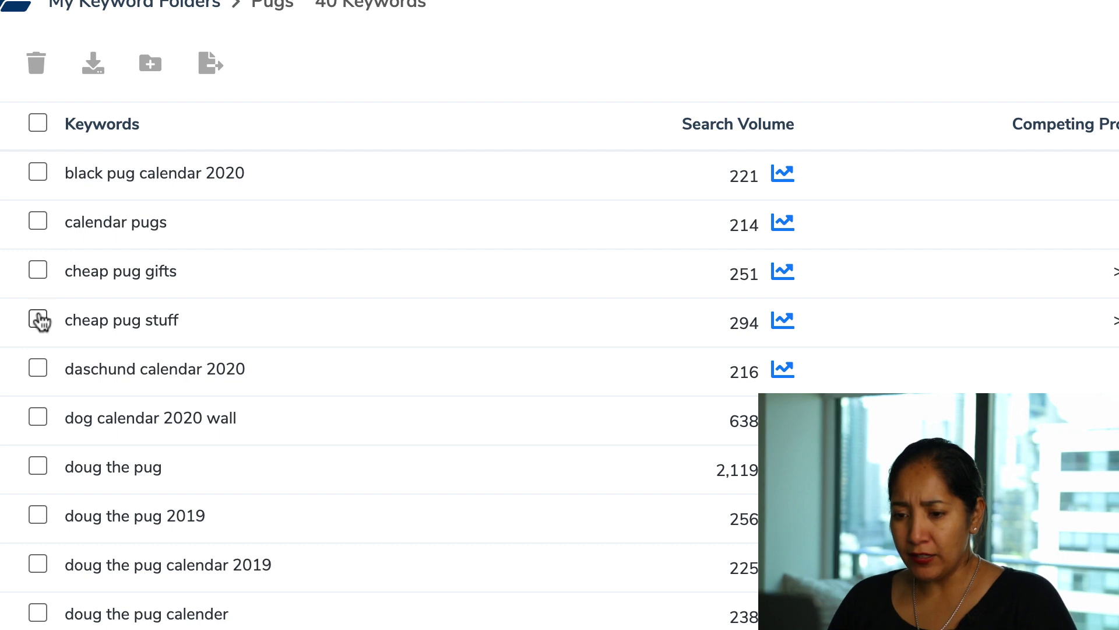
# - Delete 'daschund calendar 2020' from the Pugs folder
pyautogui.scroll(-1, 37, 339)
pyautogui.click(37, 271)
pyautogui.click(37, 272)
pyautogui.scroll(-1, 38, 318)
pyautogui.click(37, 314)
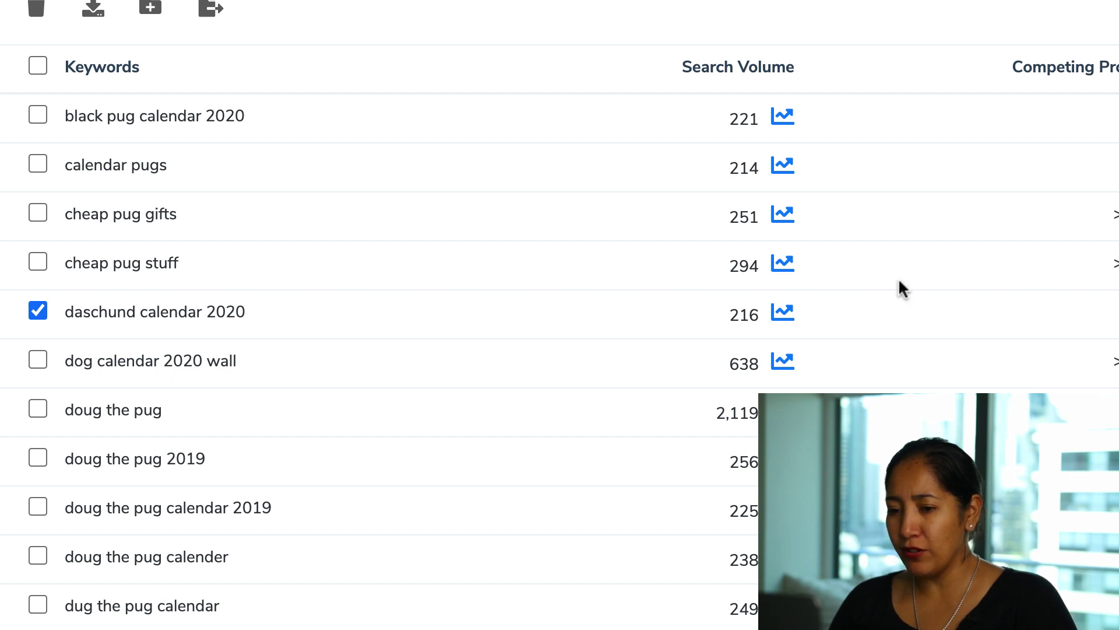
pyautogui.click(36, 10)
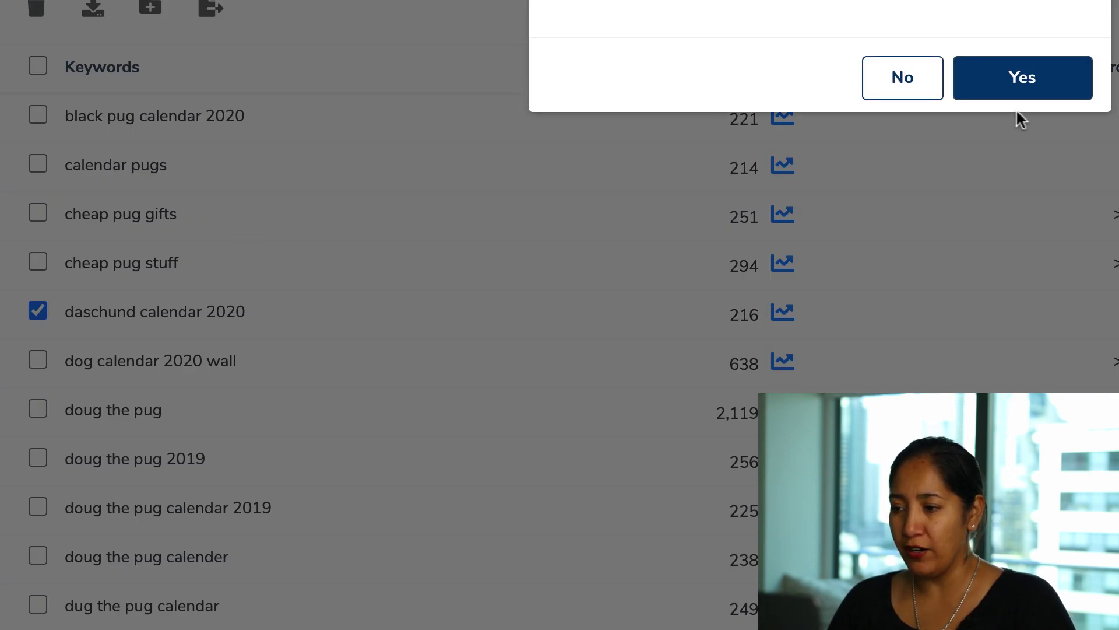
pyautogui.click(1053, 91)
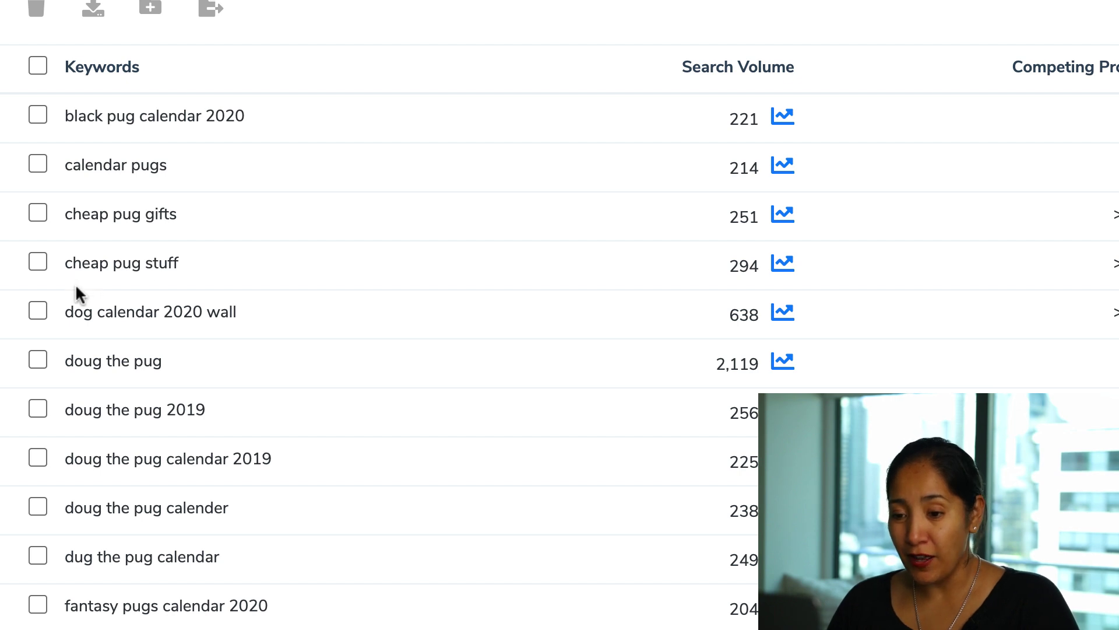
# - Mark 'dog calendar 2020 wall' for removal and review the rest of the list
pyautogui.scroll(-1, 42, 297)
pyautogui.click(36, 280)
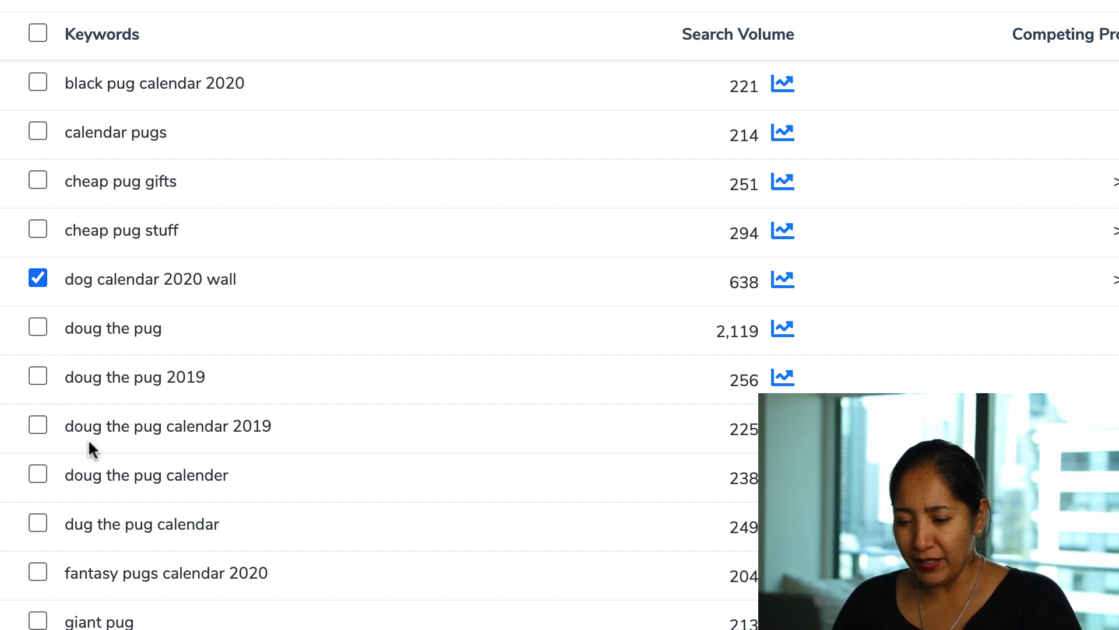
pyautogui.scroll(-2, 87, 506)
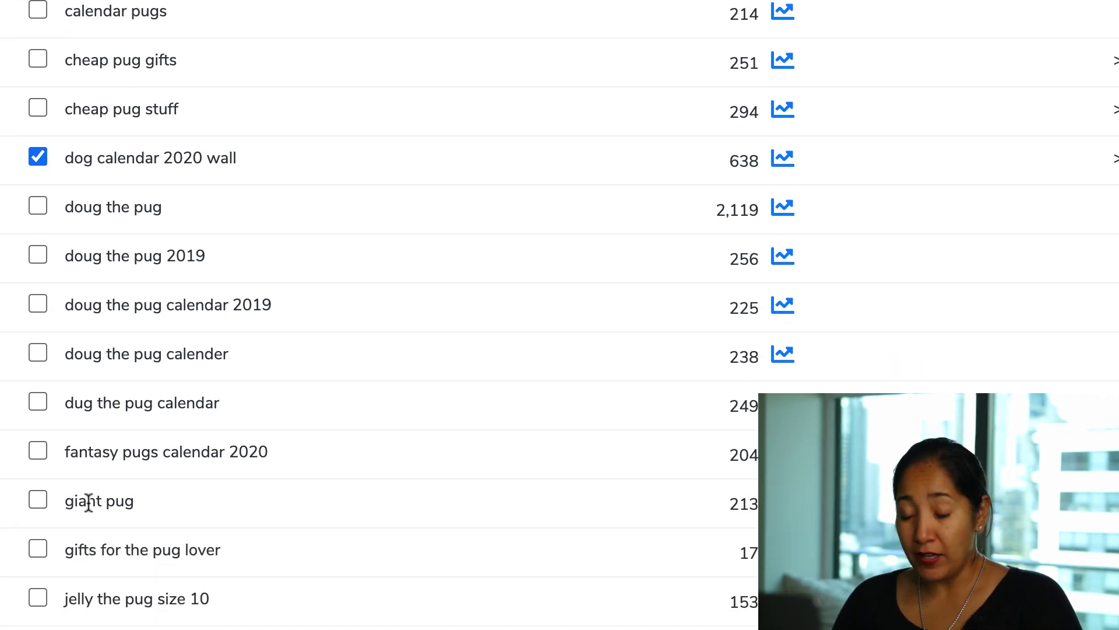
pyautogui.scroll(-1, 87, 501)
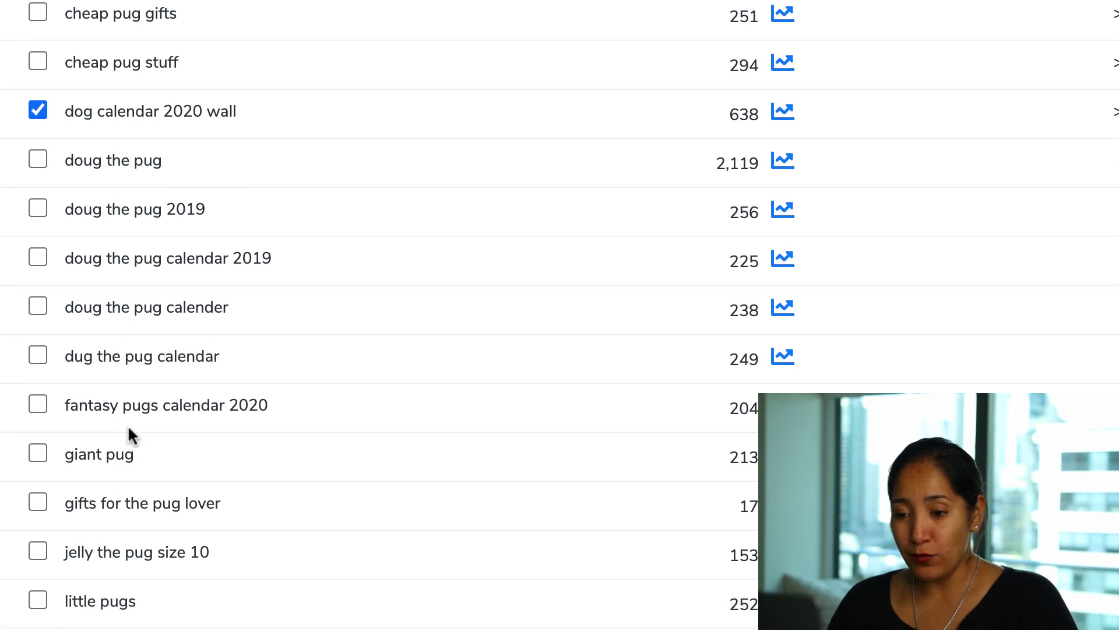
pyautogui.scroll(-2, 150, 445)
pyautogui.scroll(-1, 149, 446)
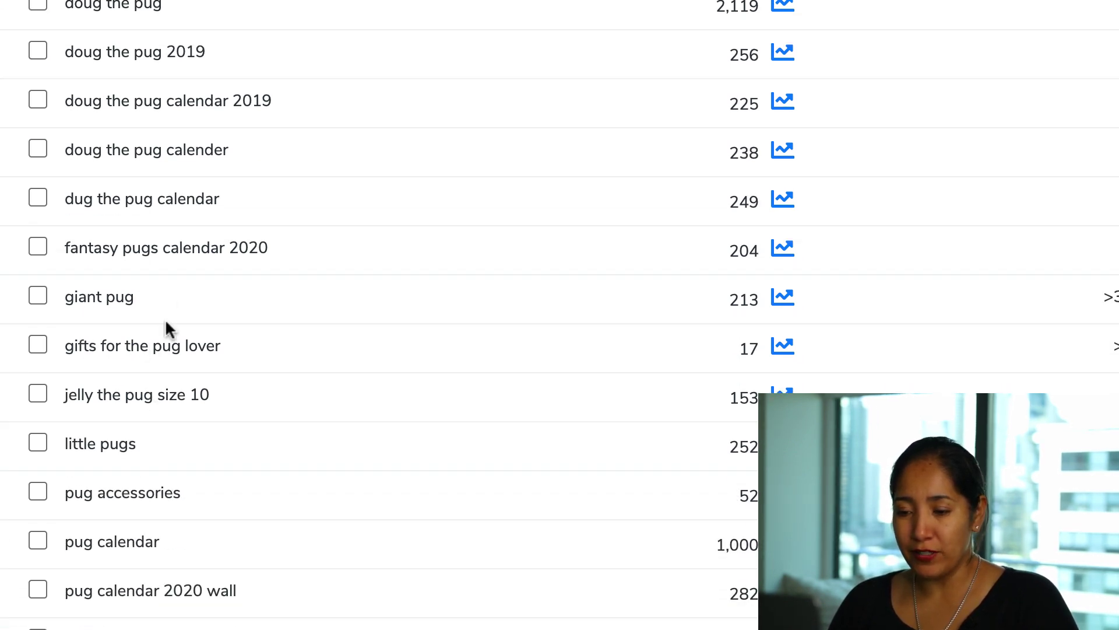
pyautogui.scroll(-6, 209, 300)
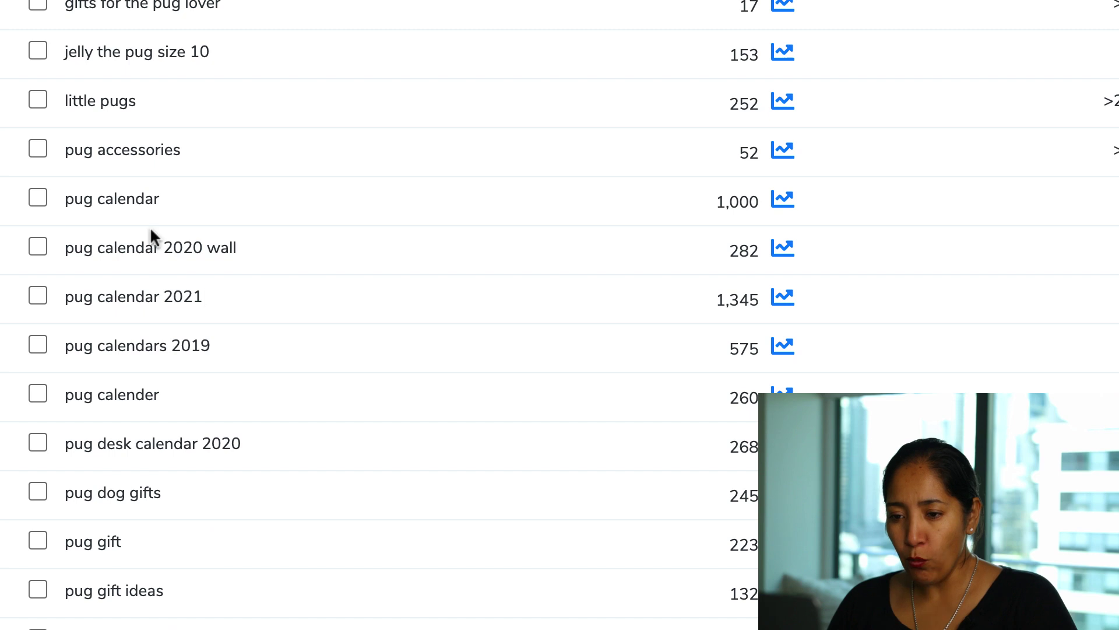
pyautogui.moveTo(182, 150); pyautogui.dragTo(72, 152)
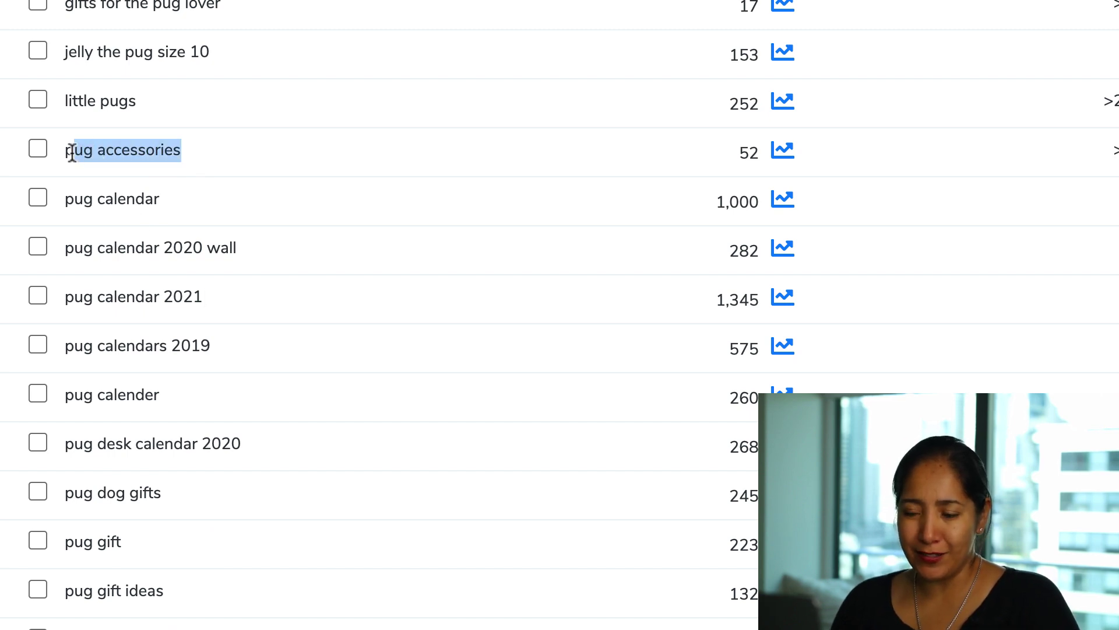
pyautogui.scroll(-1, 195, 293)
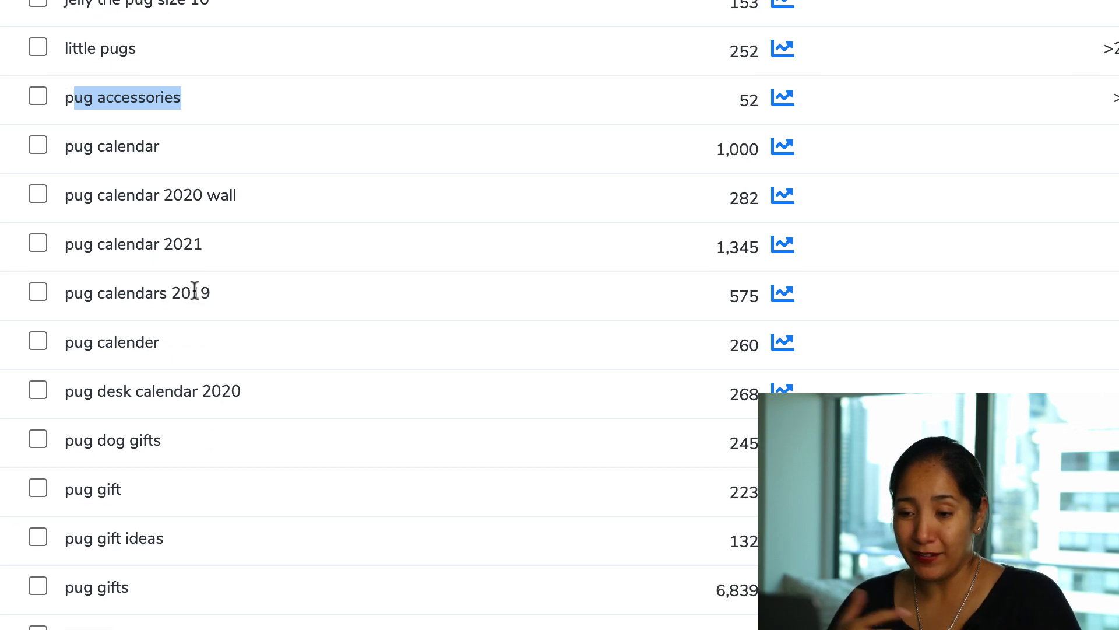
pyautogui.scroll(-3, 195, 291)
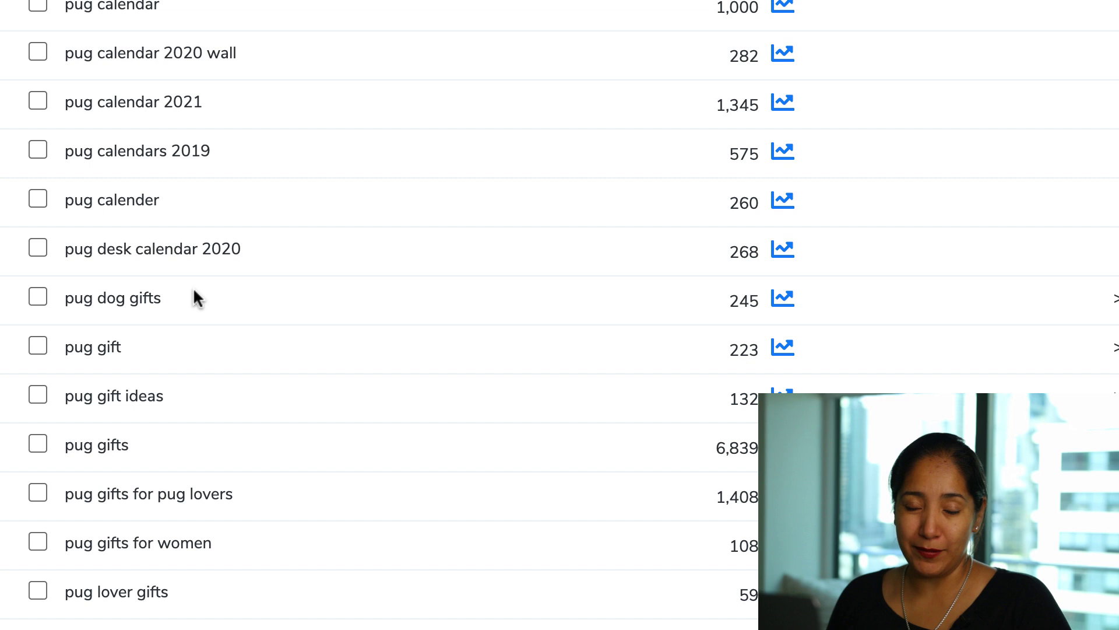
pyautogui.scroll(-2, 195, 291)
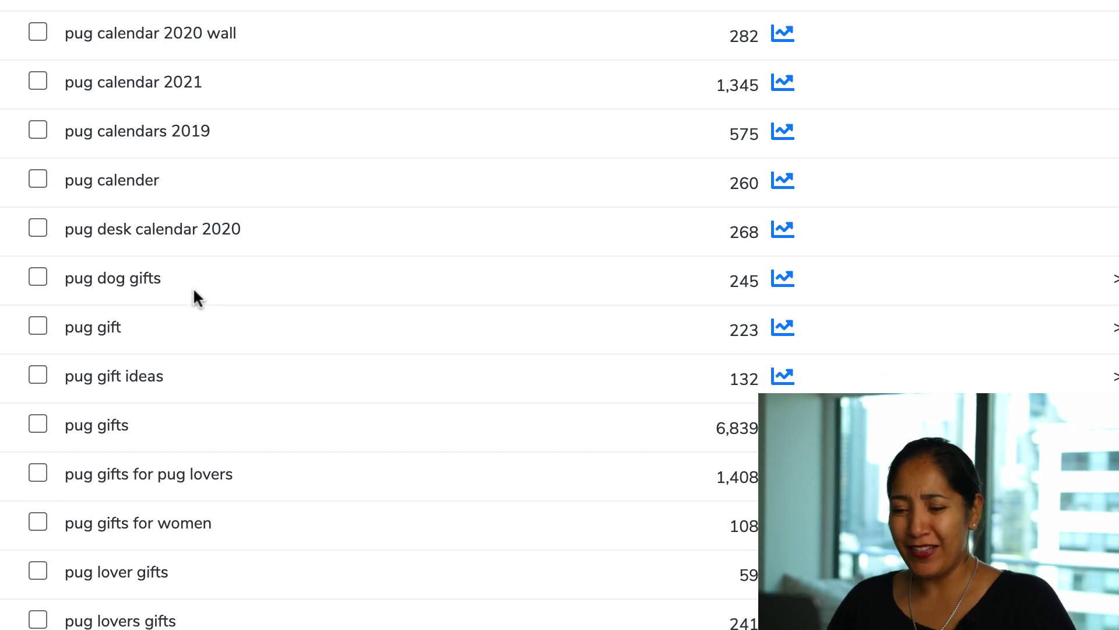
pyautogui.scroll(-3, 194, 292)
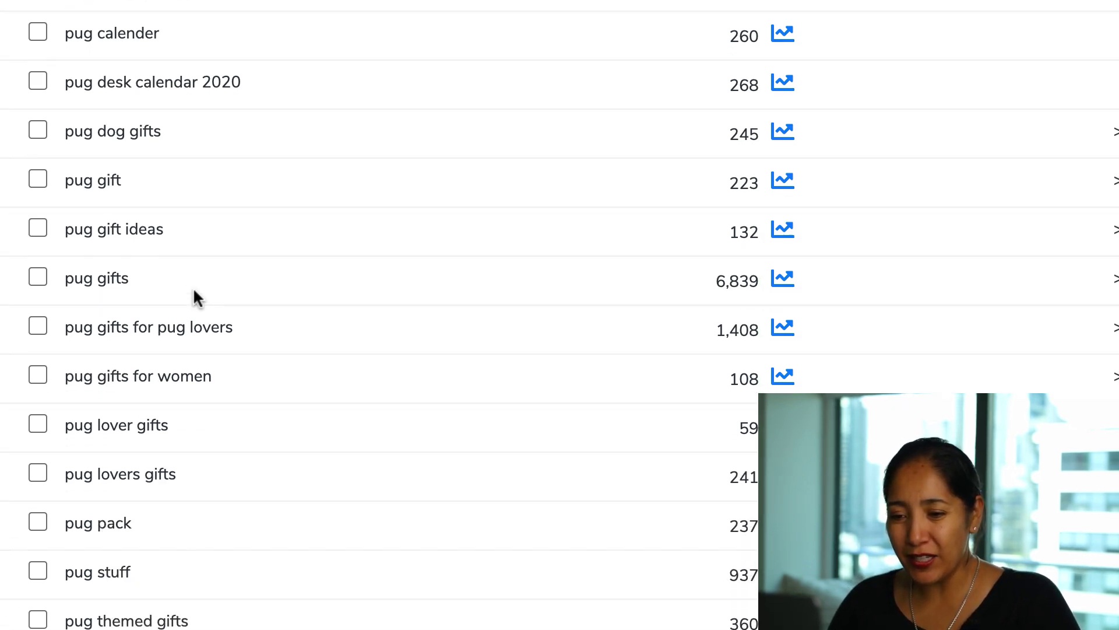
pyautogui.scroll(-3, 193, 317)
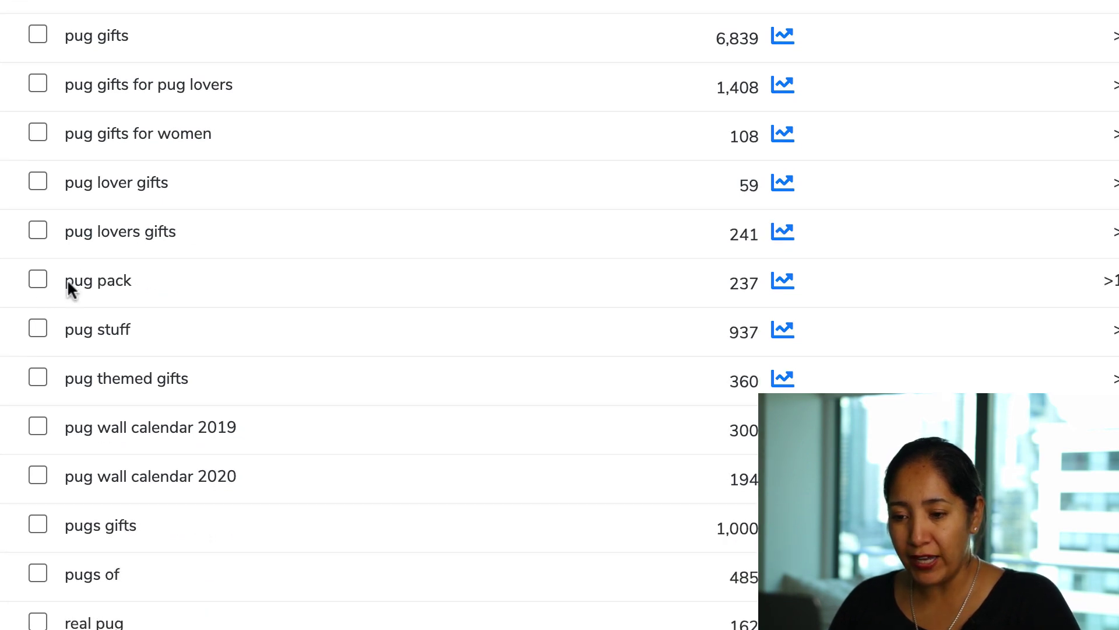
# - Also mark 'pug pack' and 'real pug', then delete the marked keywords
pyautogui.click(39, 281)
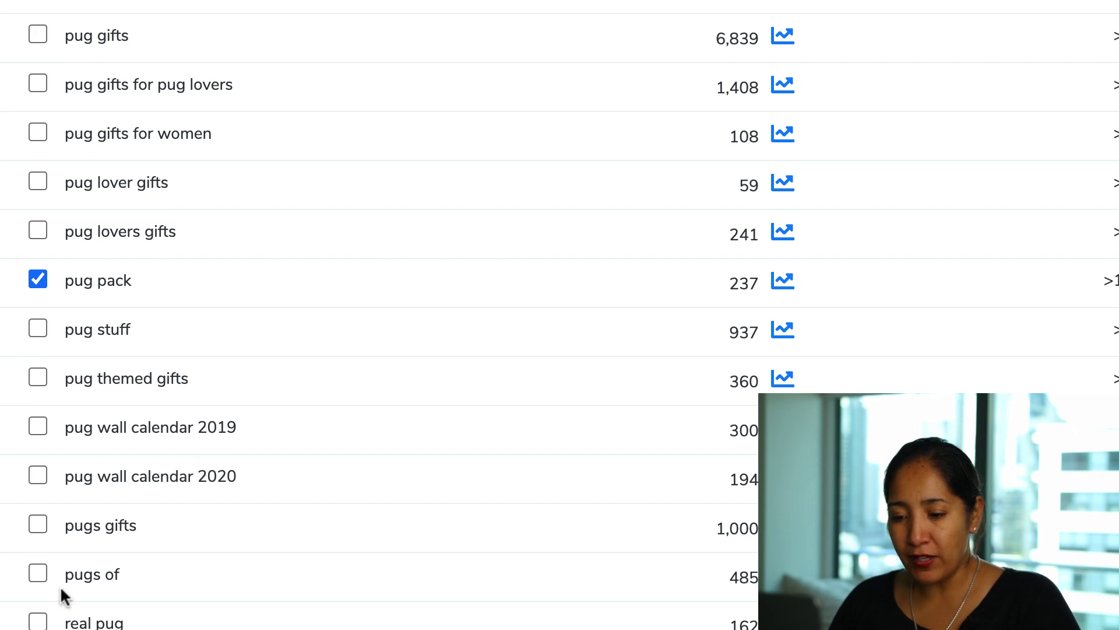
pyautogui.click(38, 620)
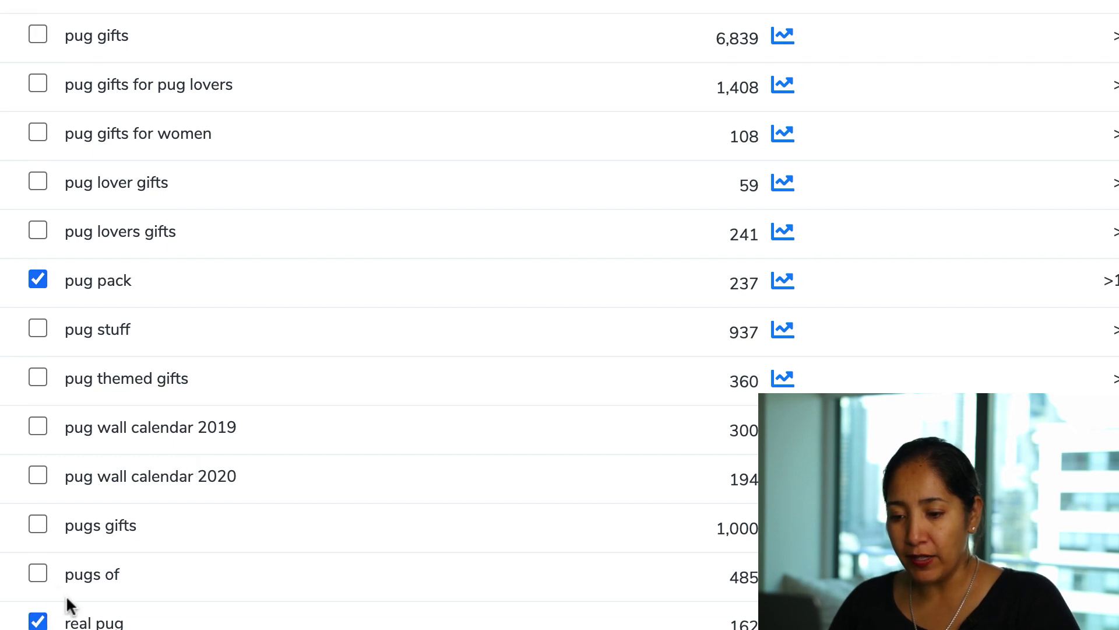
pyautogui.scroll(20, 187, 572)
pyautogui.click(36, 149)
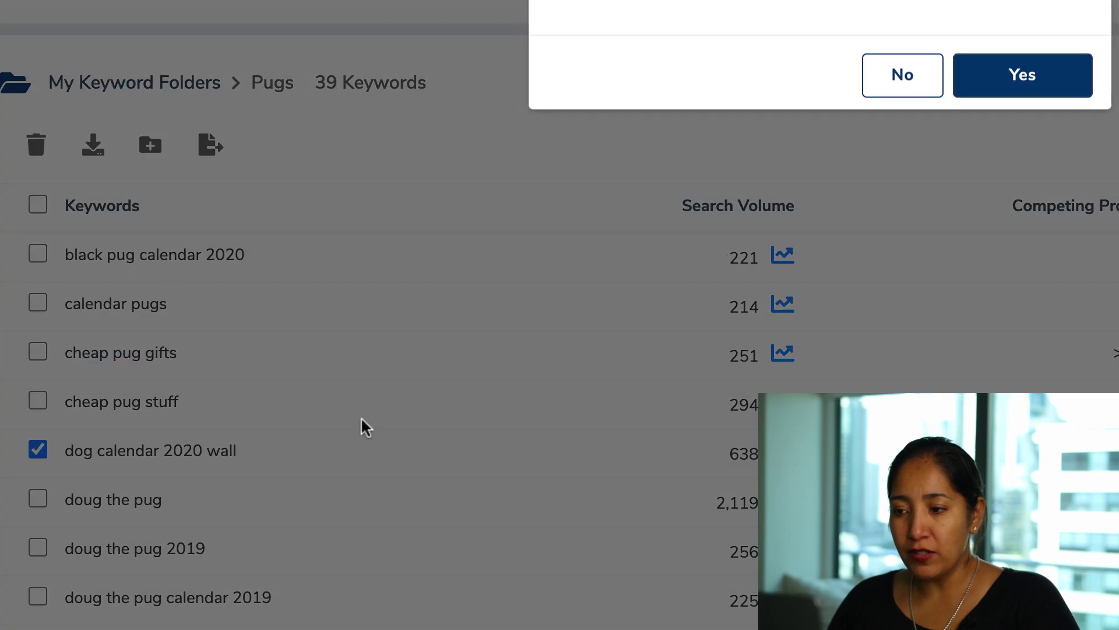
pyautogui.click(1022, 80)
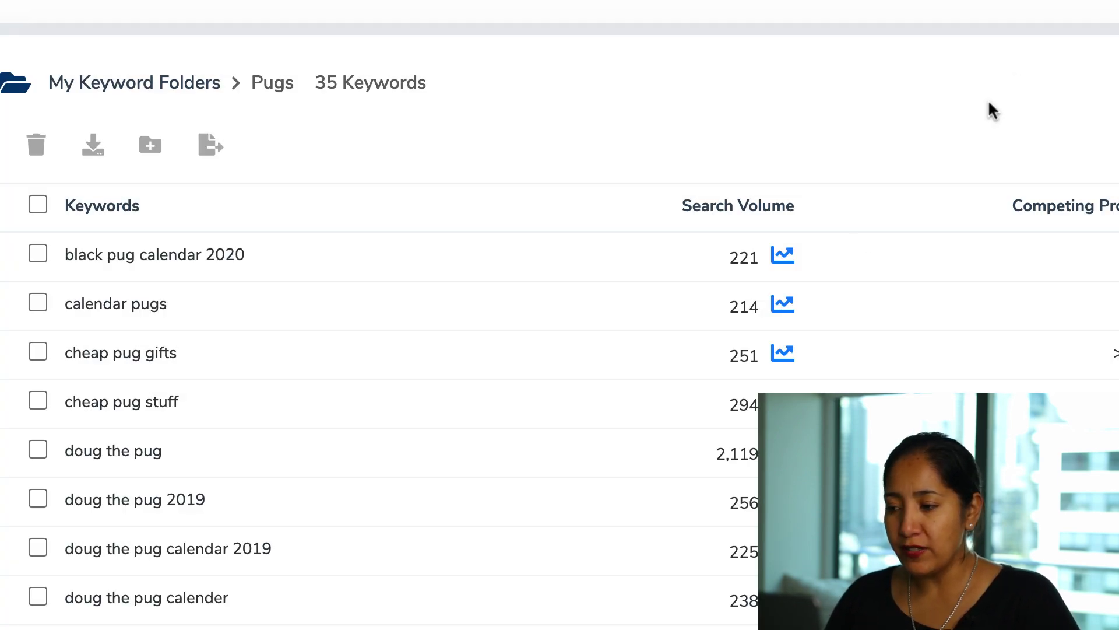
pyautogui.scroll(-20, 860, 232)
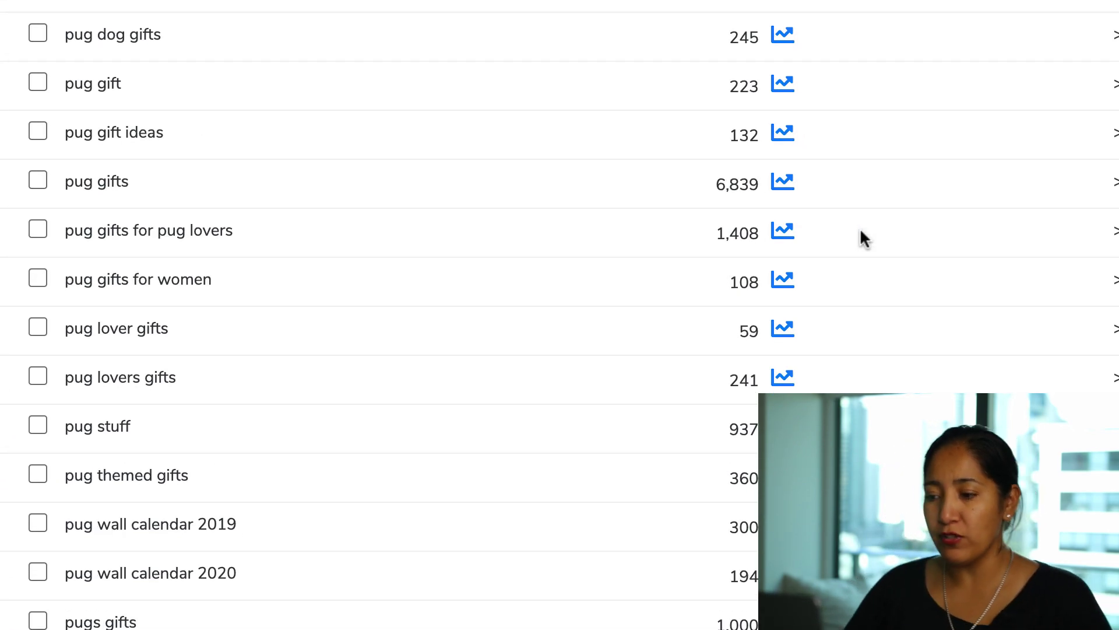
pyautogui.scroll(6, 863, 238)
pyautogui.scroll(8, 863, 239)
pyautogui.scroll(-1, 863, 239)
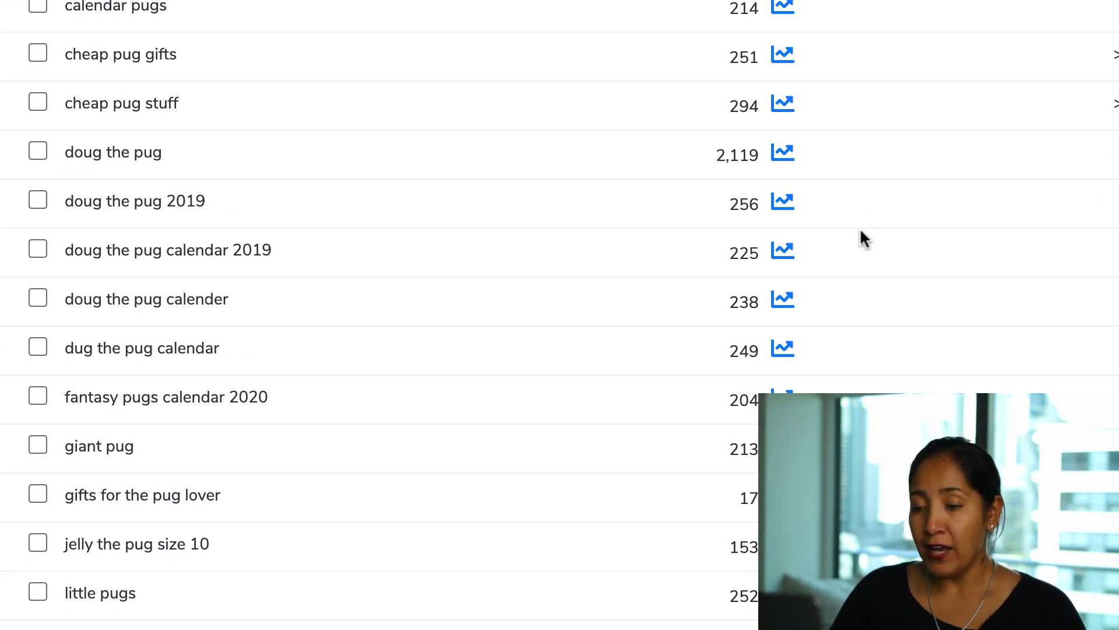
pyautogui.scroll(5, 860, 231)
pyautogui.scroll(-1, 860, 231)
pyautogui.scroll(-5, 861, 231)
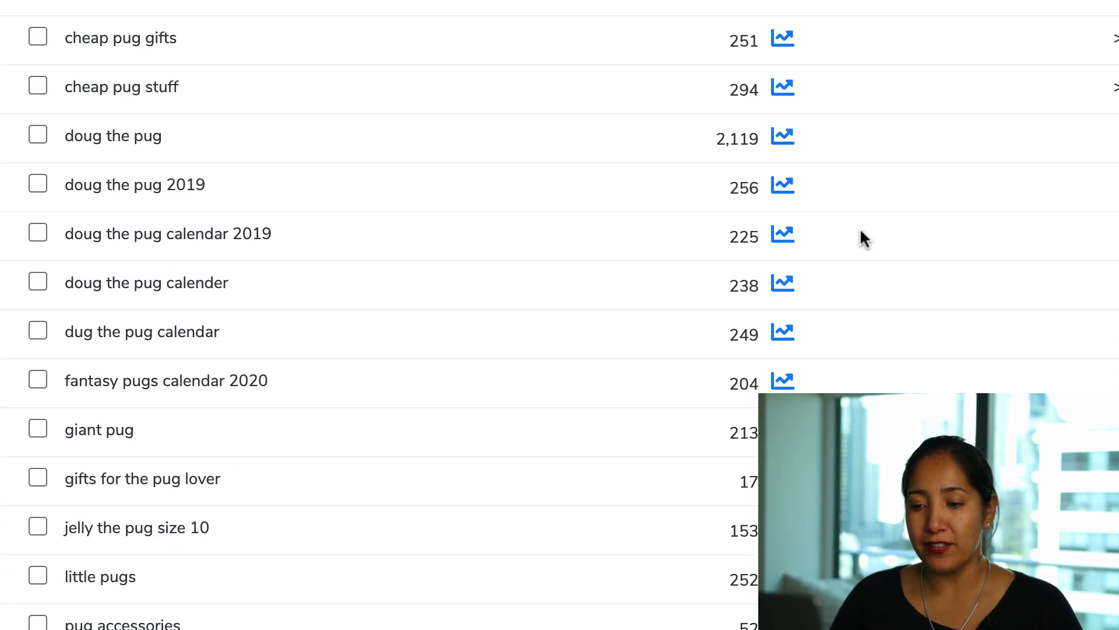
pyautogui.scroll(-10, 361, 240)
pyautogui.scroll(15, 362, 240)
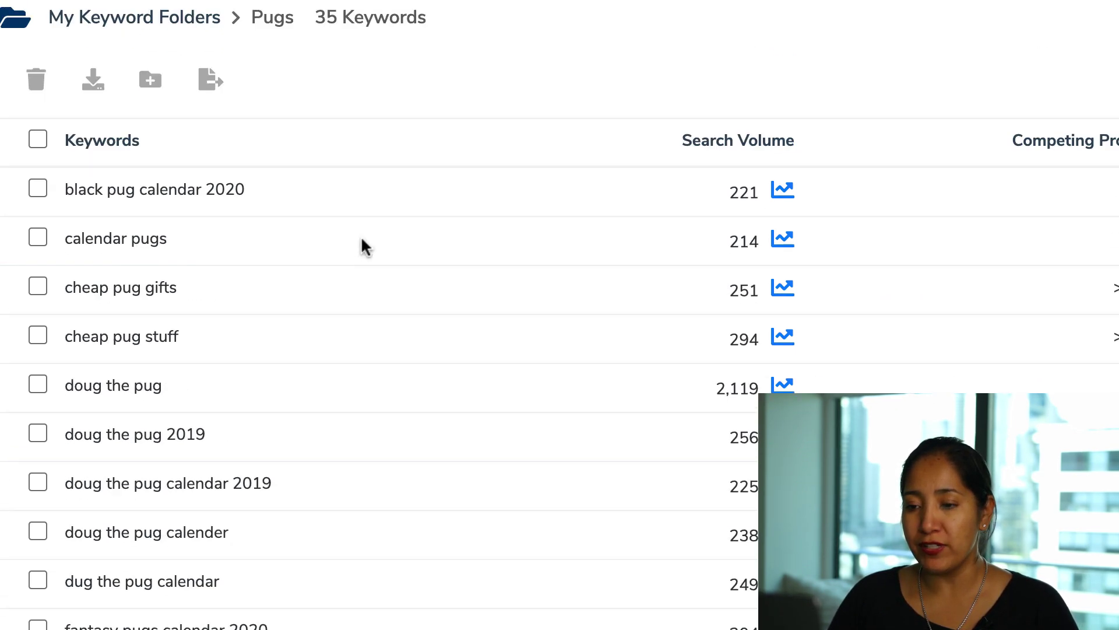
pyautogui.scroll(-1, 361, 240)
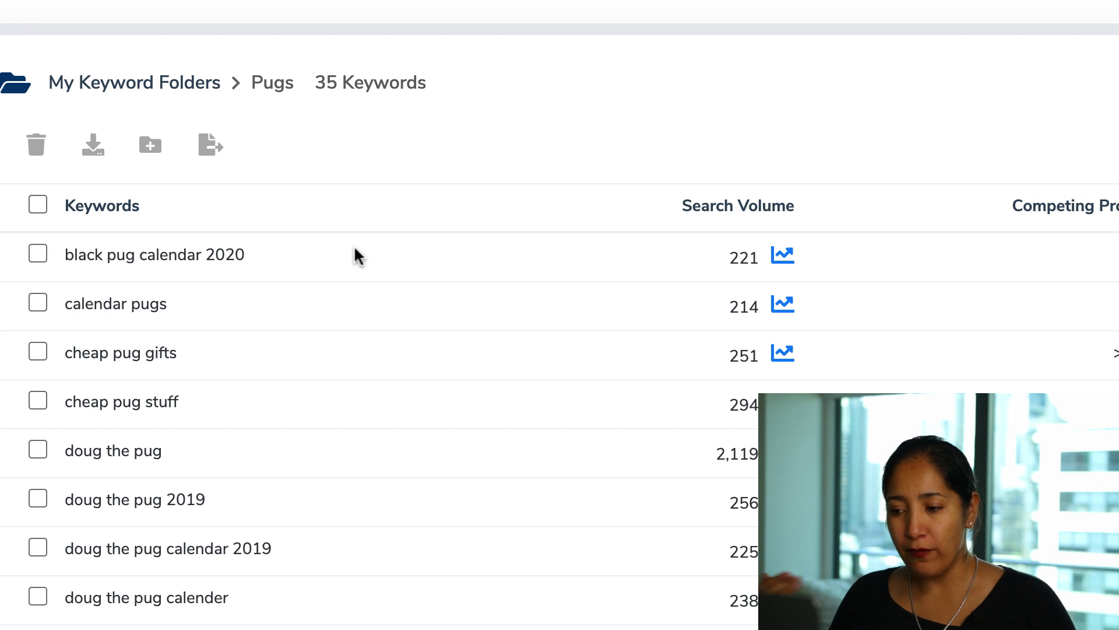
pyautogui.scroll(-10, 632, 318)
pyautogui.scroll(-10, 634, 321)
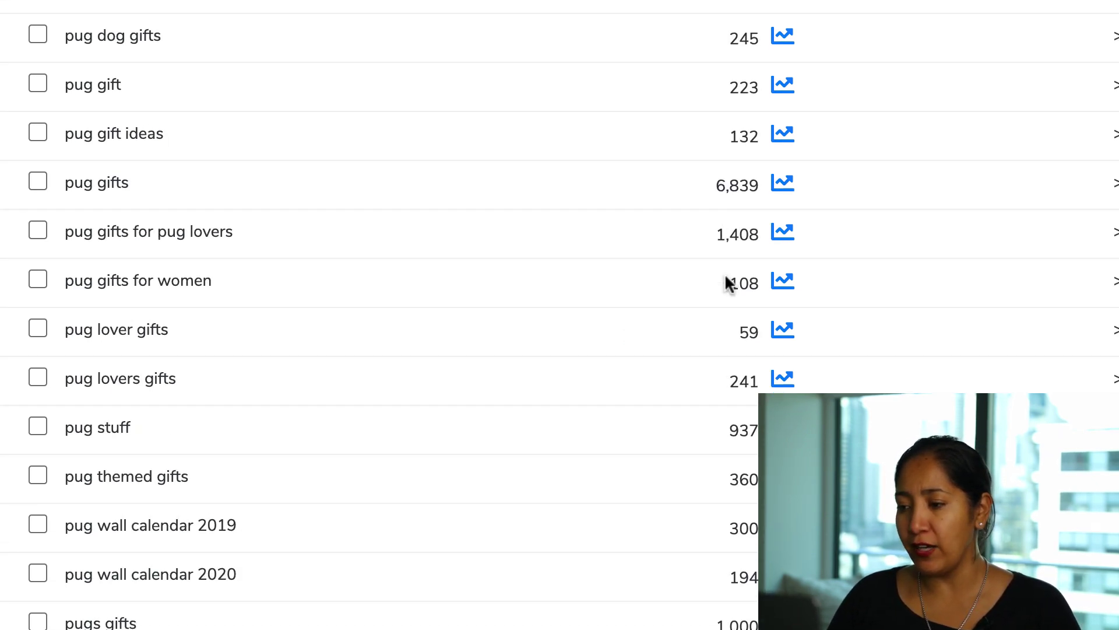
pyautogui.scroll(20, 727, 282)
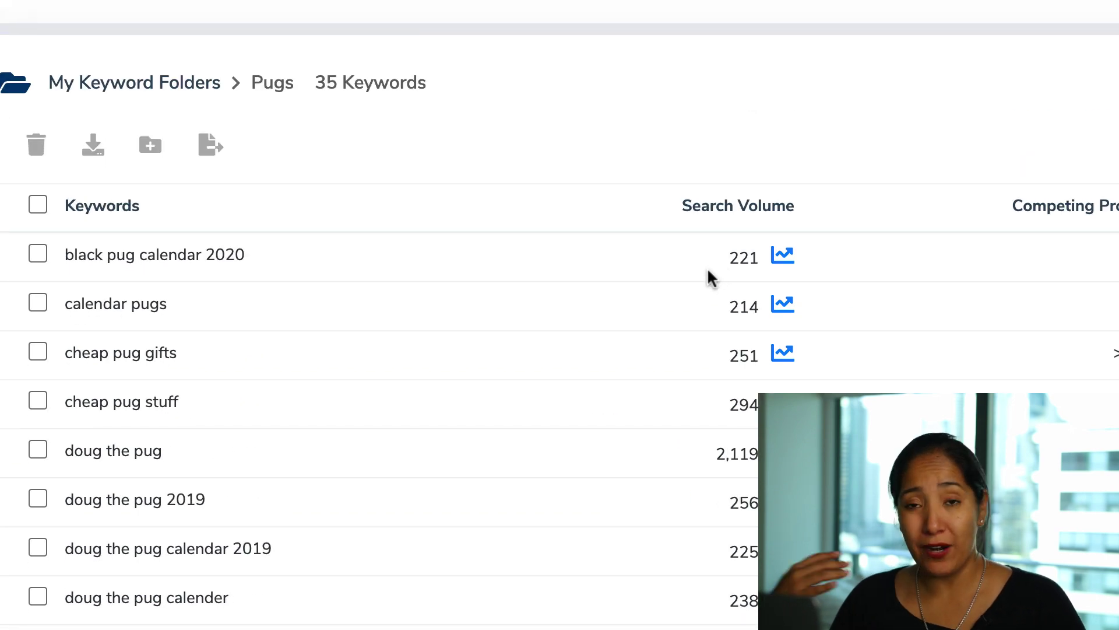